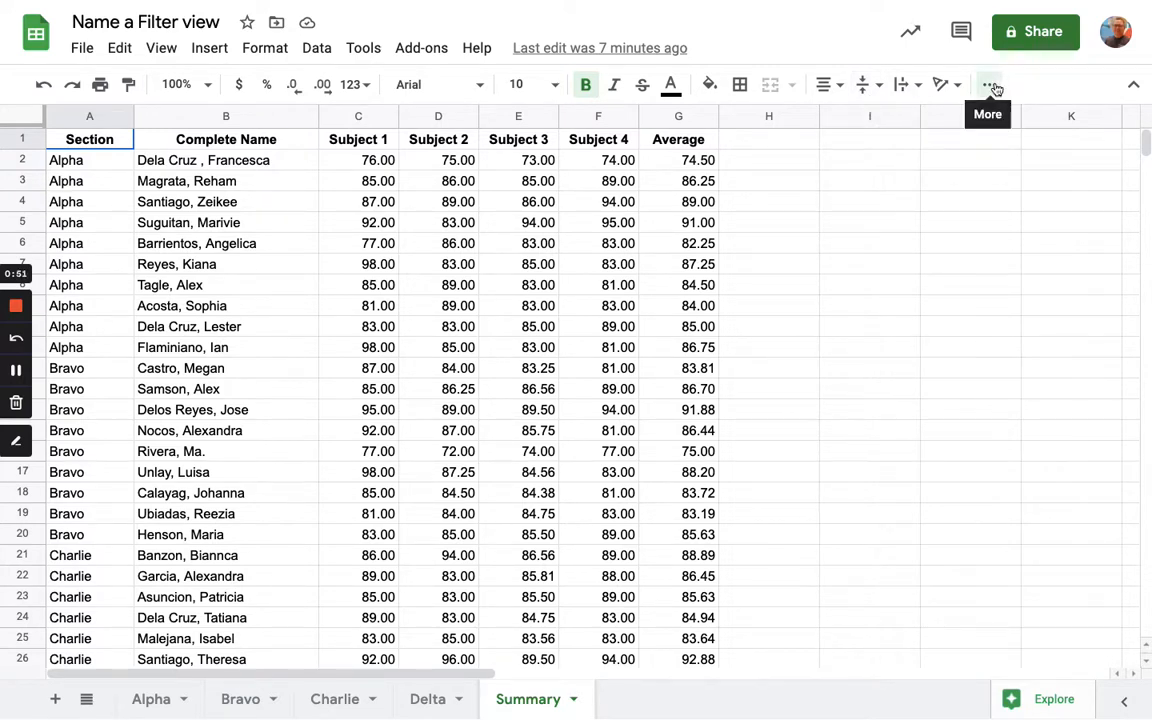
# Add a filter to the Summary sheet's data and limit the Average column to values greater than or equal to 90
pyautogui.click(992, 87)
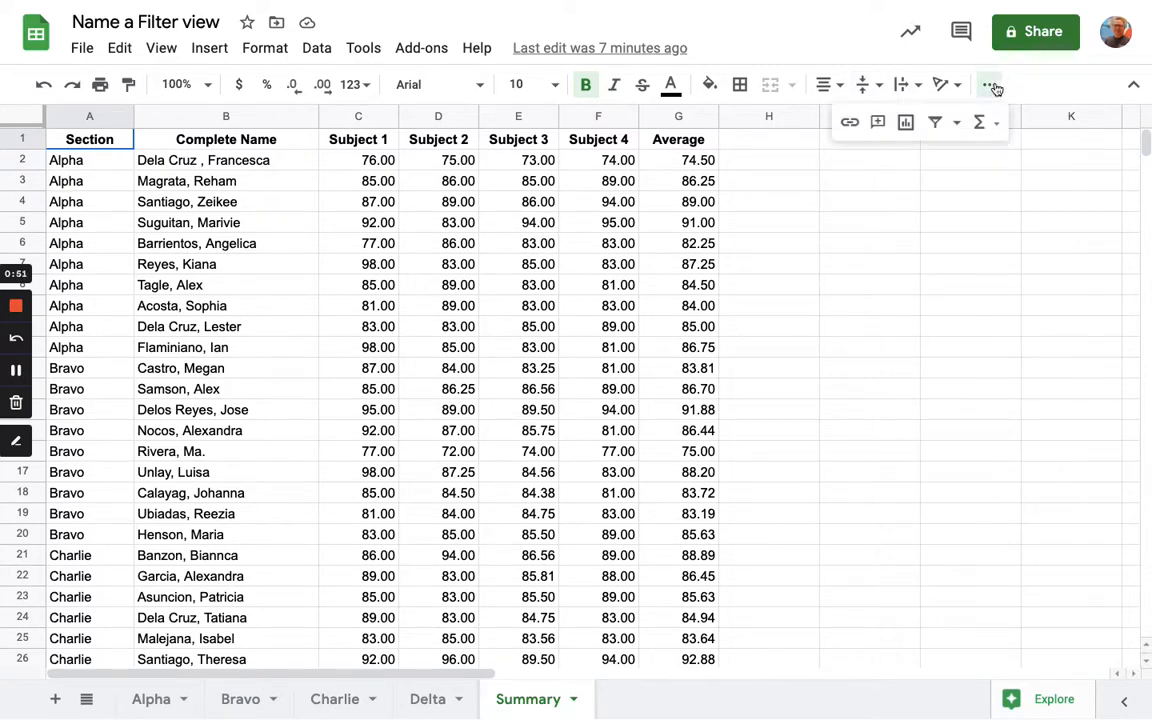
pyautogui.click(936, 123)
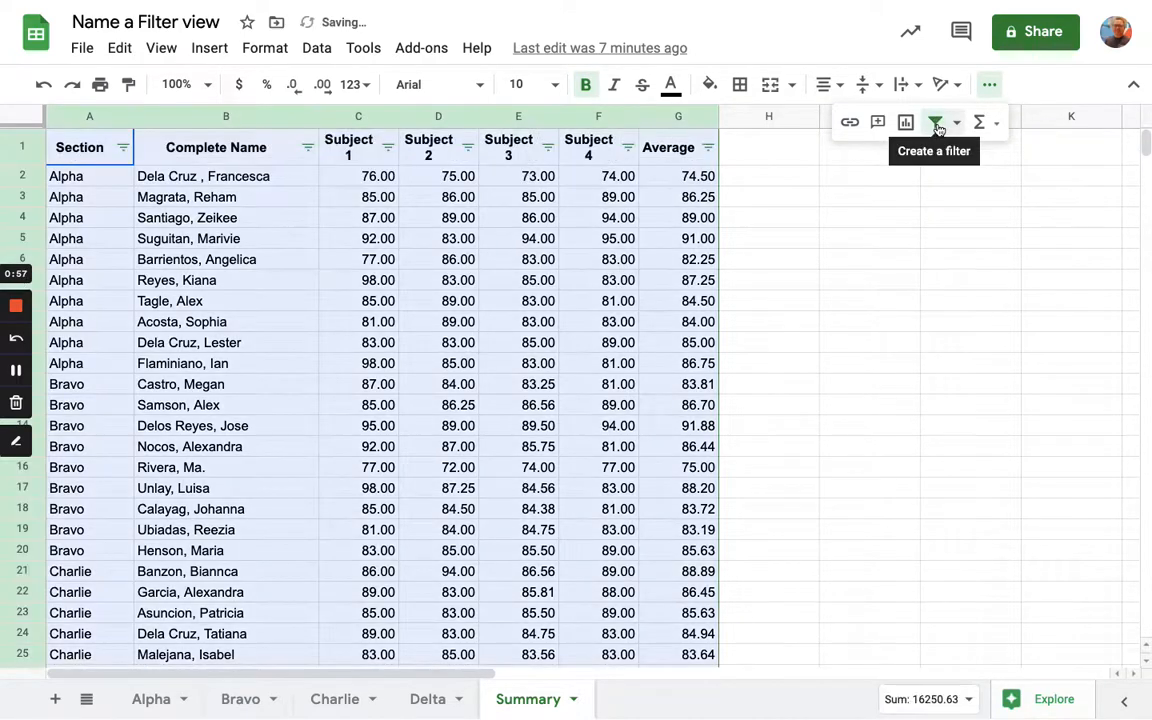
pyautogui.click(708, 148)
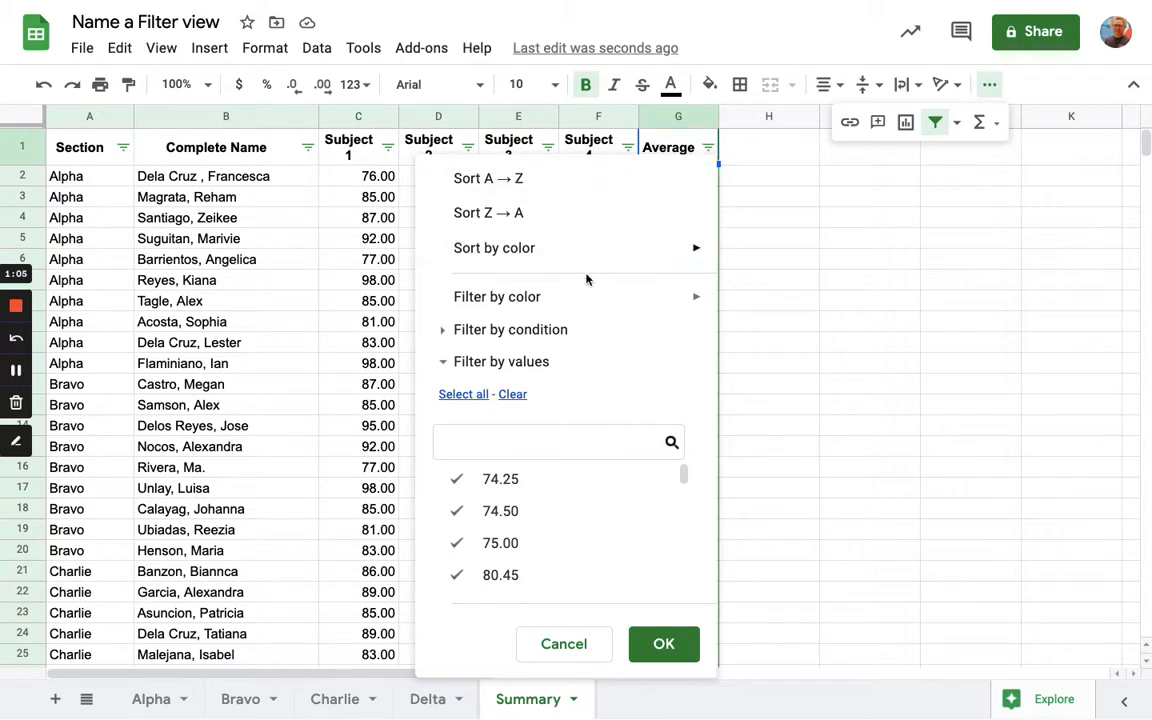
pyautogui.moveTo(585, 318)
pyautogui.click(463, 332)
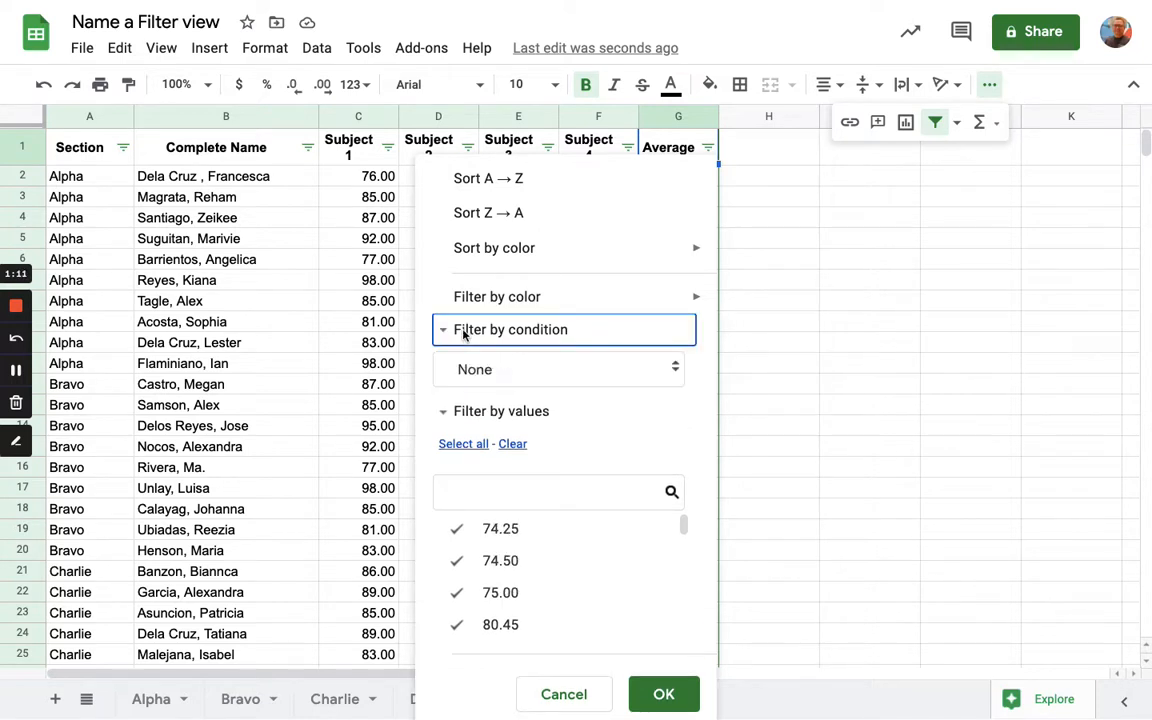
pyautogui.click(507, 370)
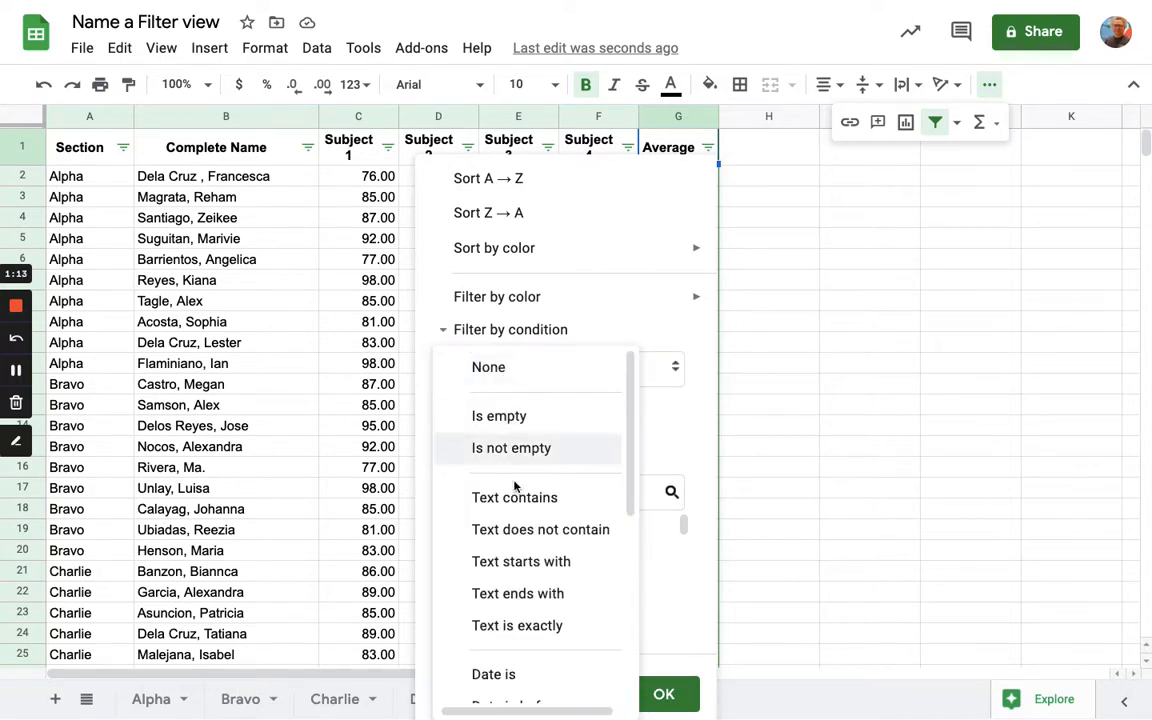
pyautogui.scroll(-5, 521, 586)
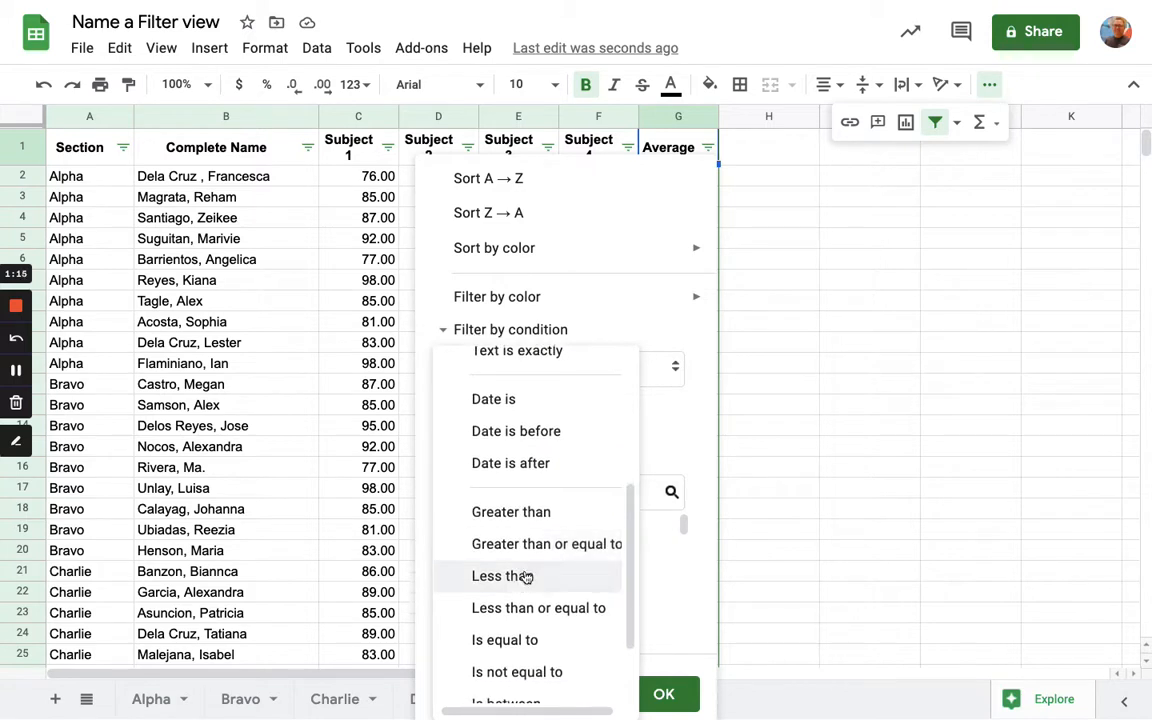
pyautogui.click(508, 550)
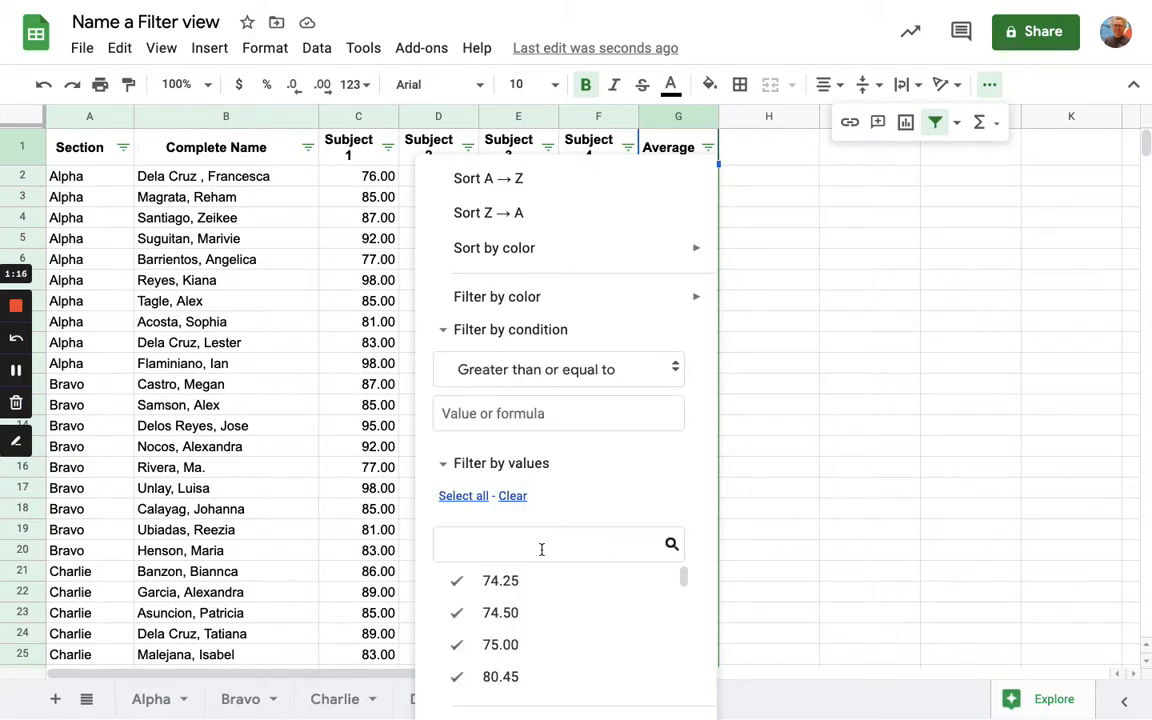
pyautogui.click(529, 415)
pyautogui.write('90')
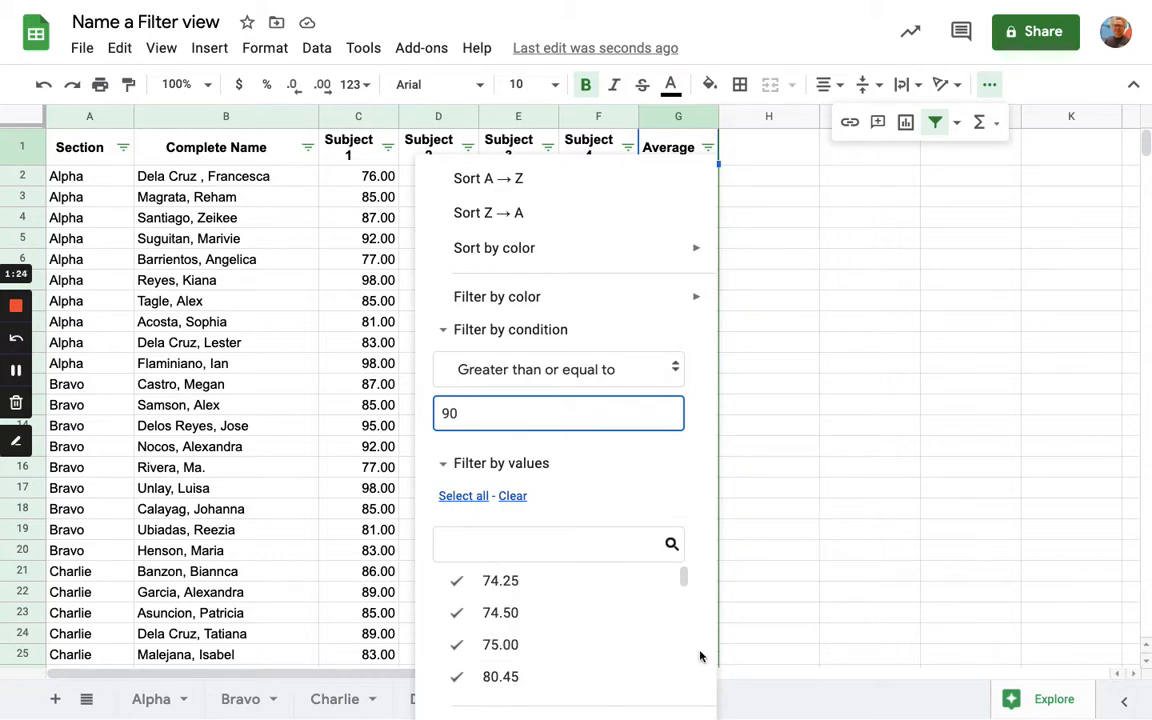
pyautogui.hotkey('ctrl', '-')
pyautogui.hotkey('ctrl', '-')
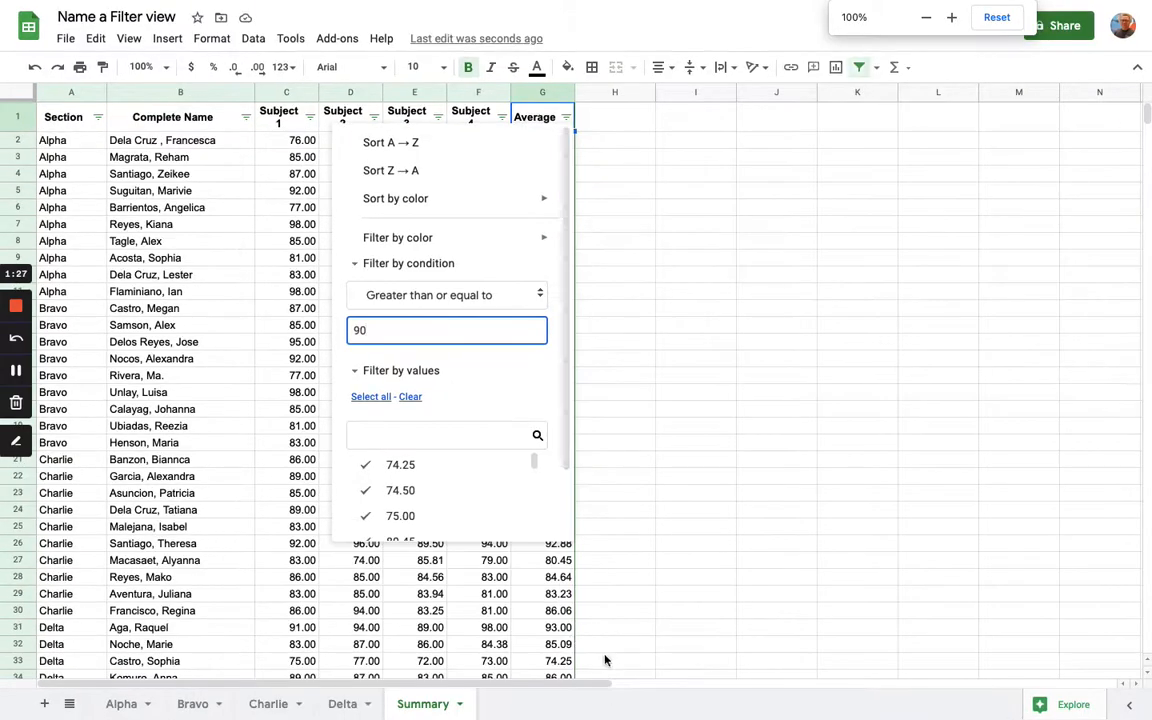
pyautogui.scroll(-2, 507, 442)
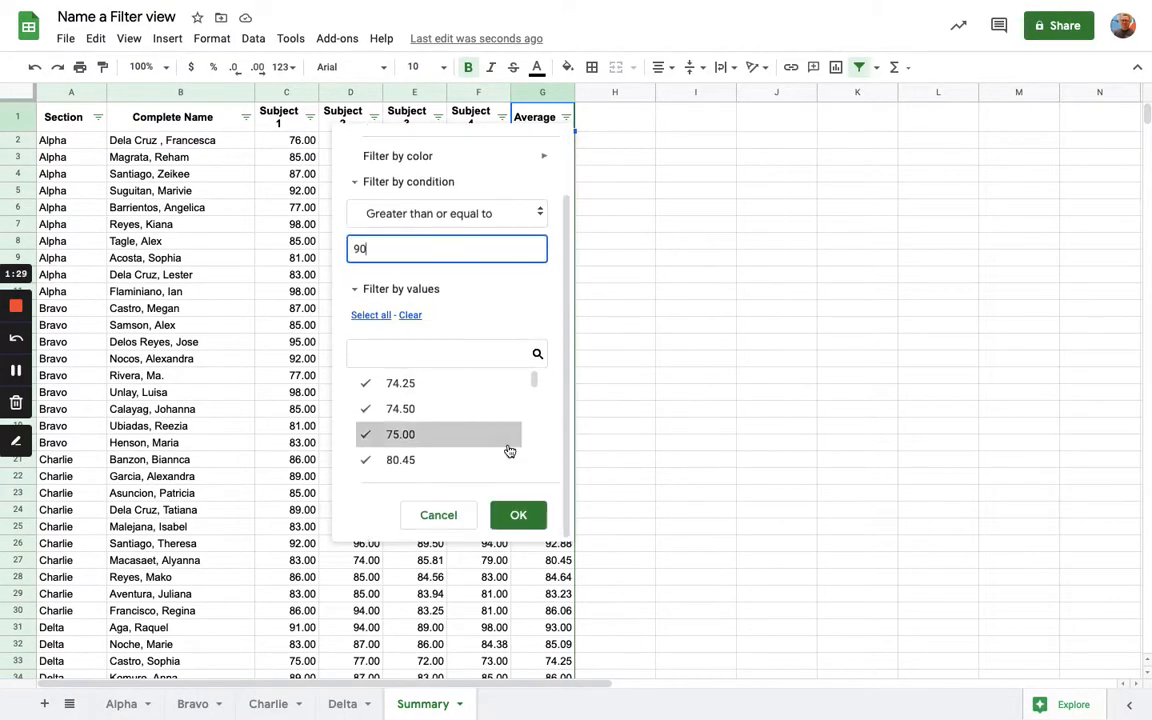
pyautogui.click(517, 514)
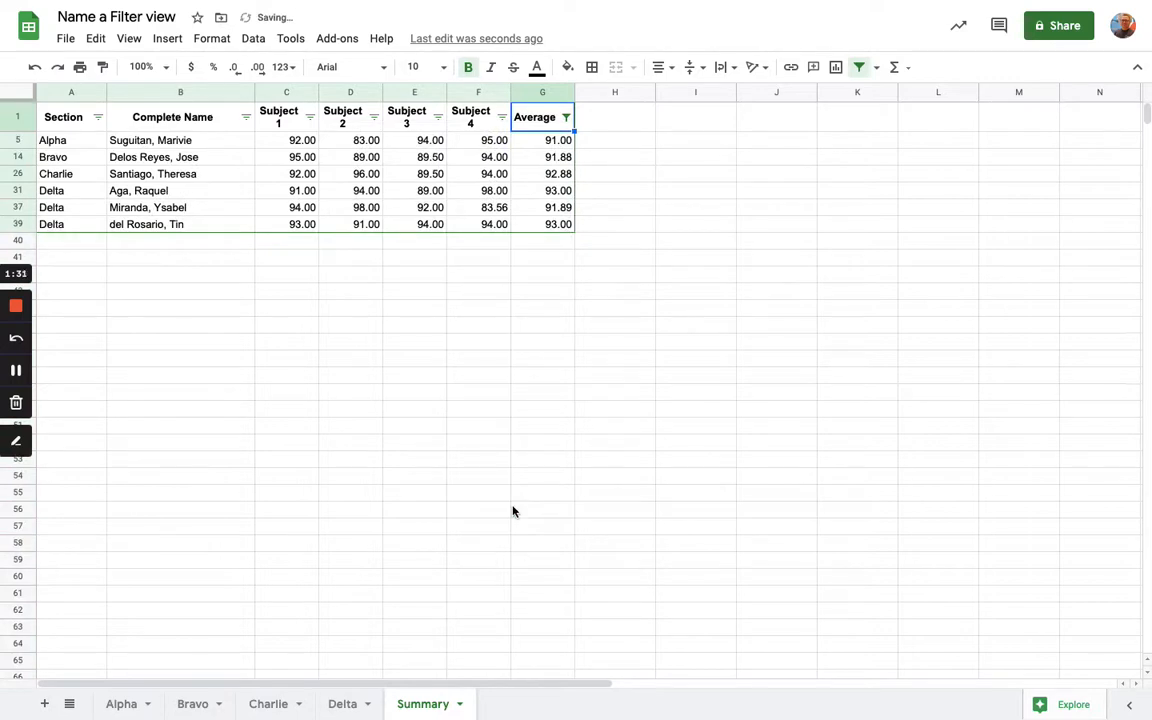
# Save the current filter as a filter view named "Average >=90"
pyautogui.hotkey('ctrl', '=')
pyautogui.hotkey('ctrl', '=')
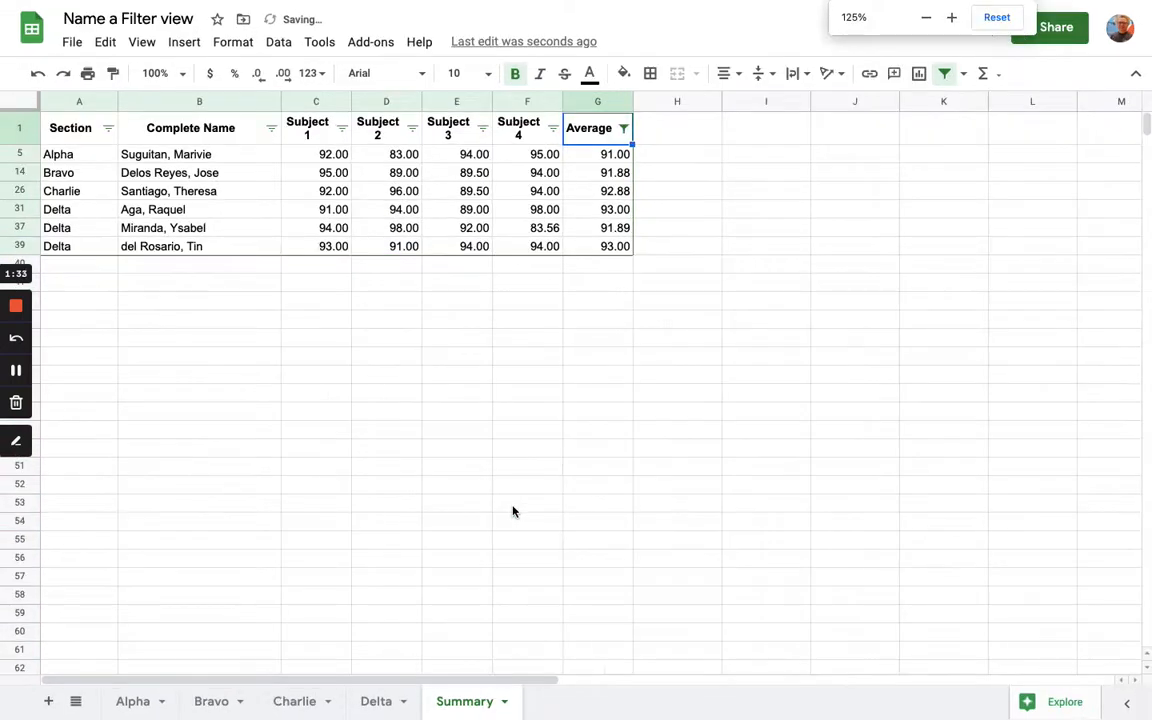
pyautogui.hotkey('ctrl', '=')
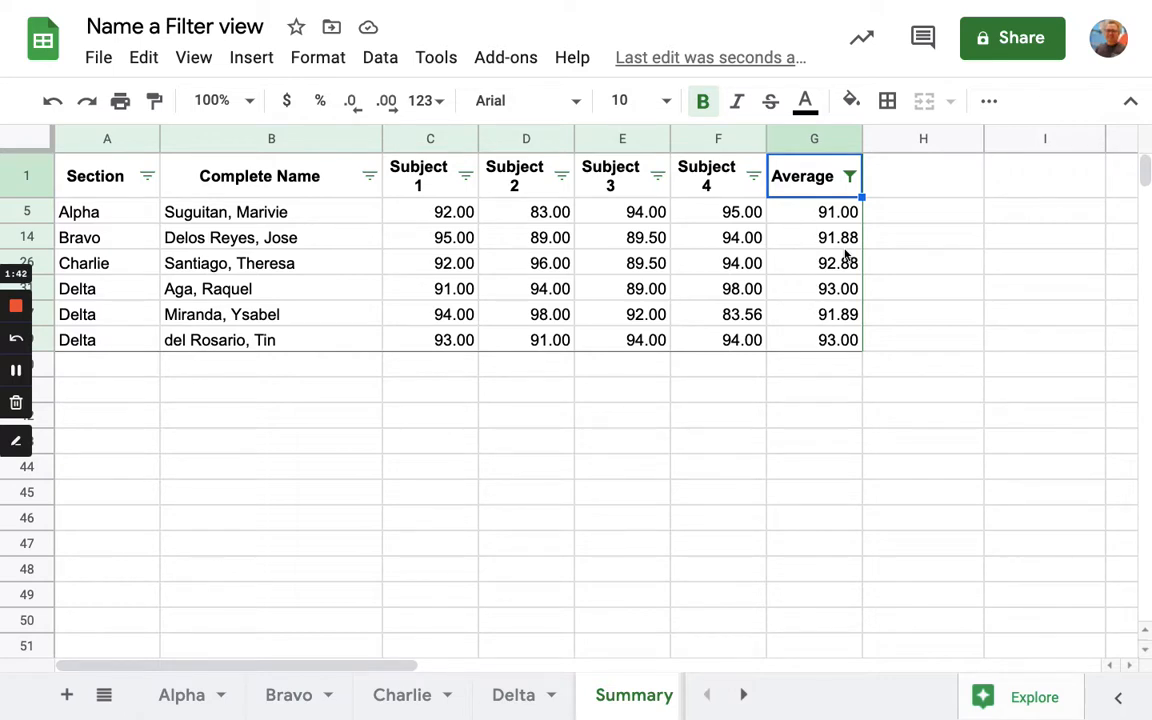
pyautogui.click(989, 101)
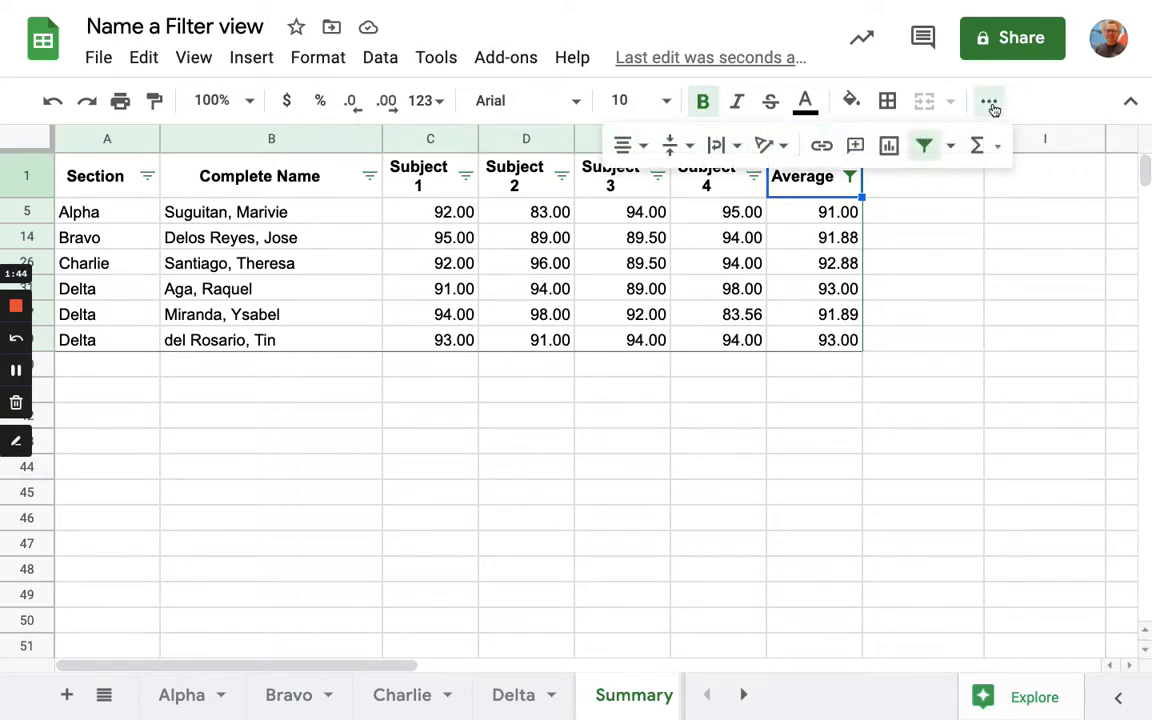
pyautogui.click(952, 147)
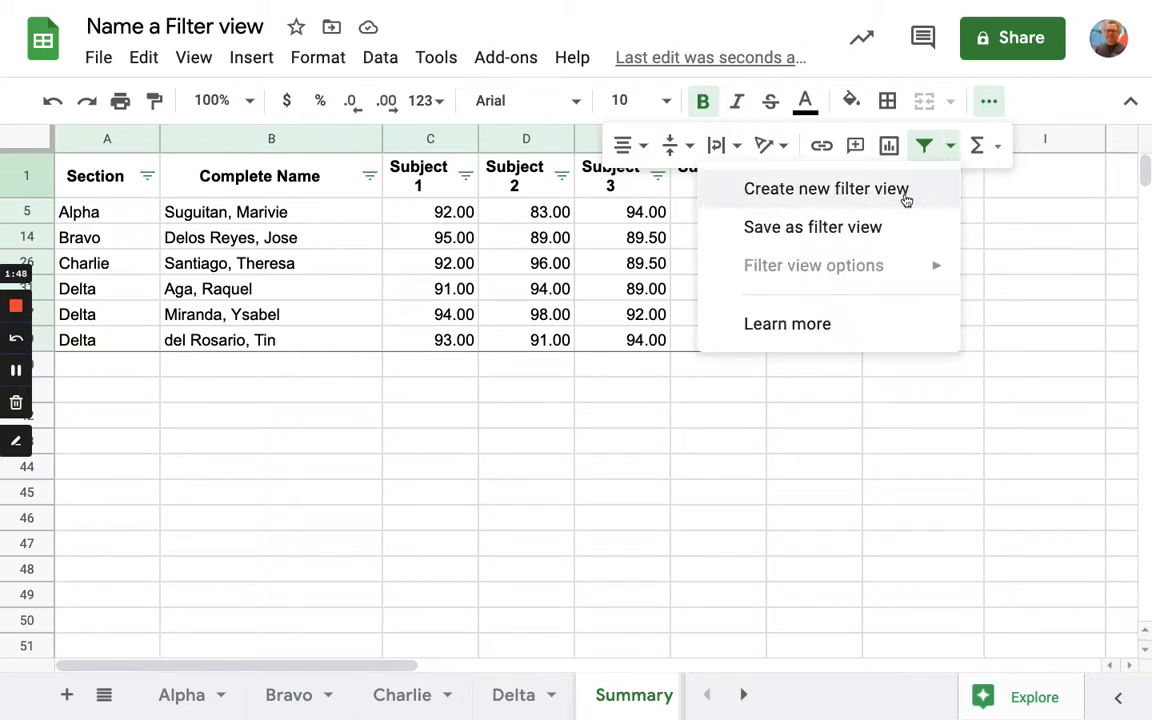
pyautogui.click(838, 234)
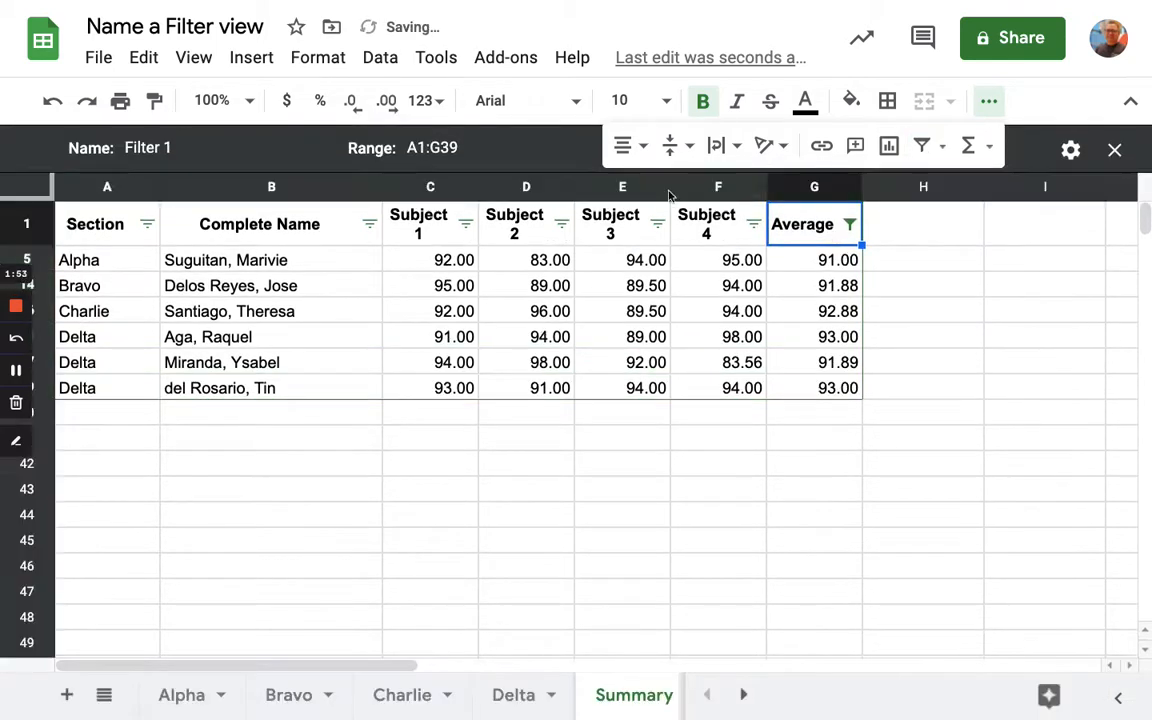
pyautogui.click(204, 148)
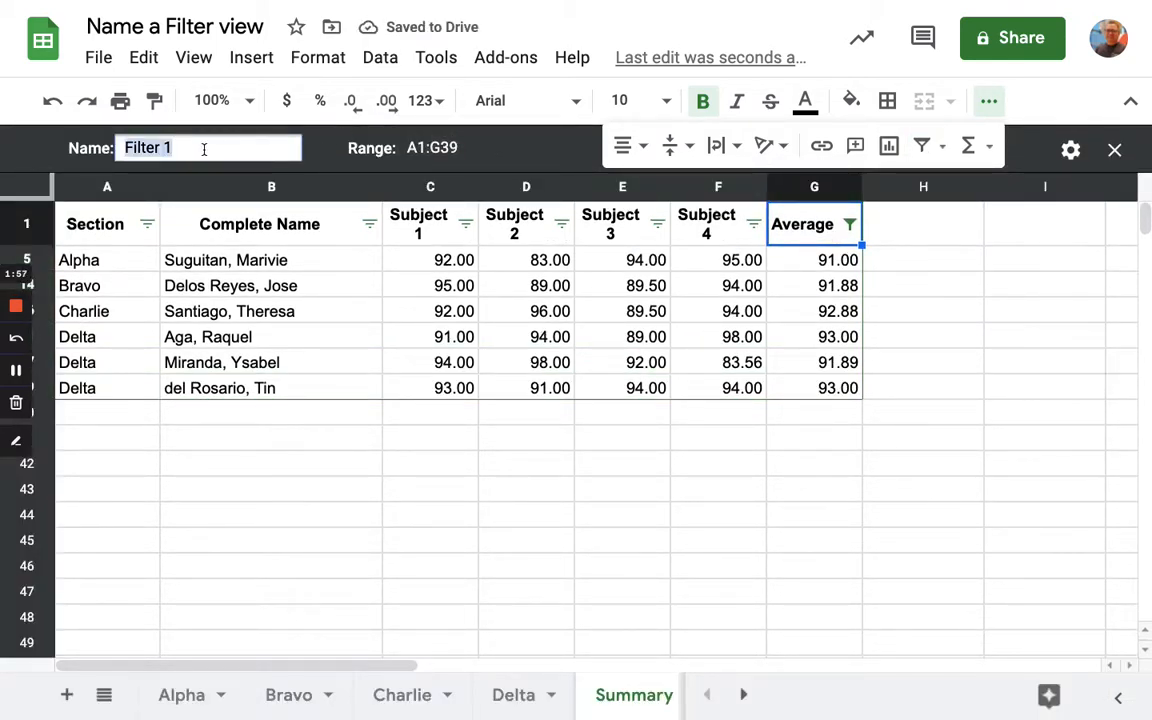
pyautogui.write('Aver')
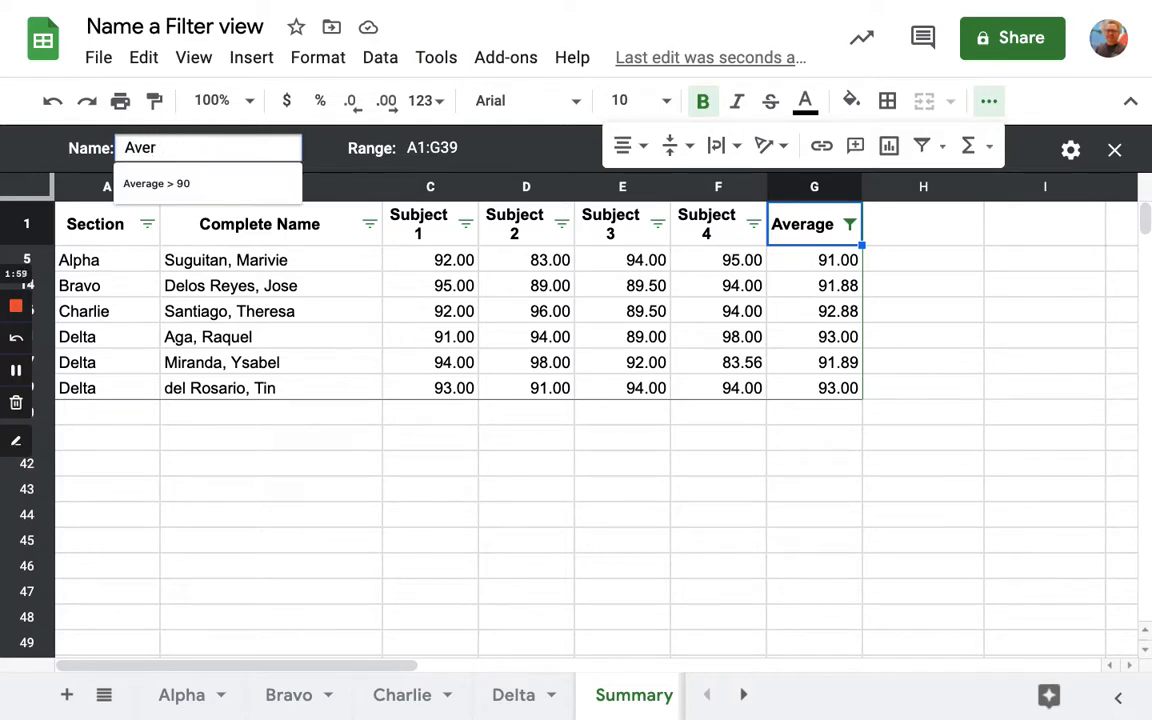
pyautogui.write('age >=90')
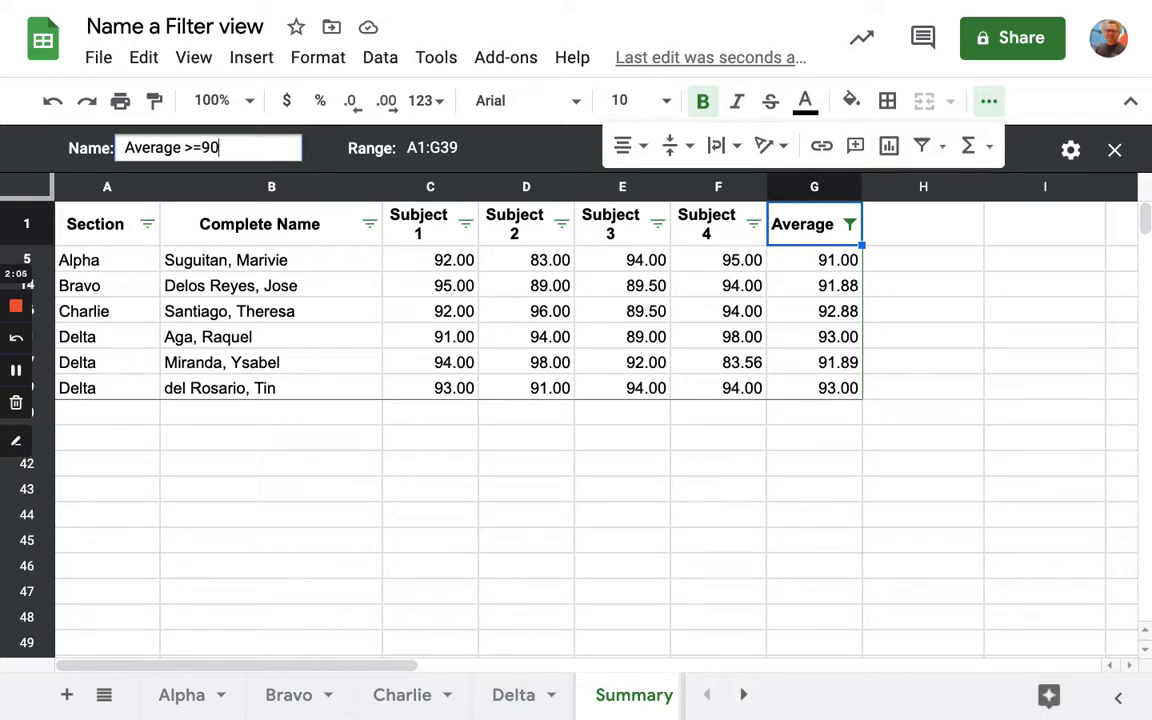
pyautogui.press('Return')
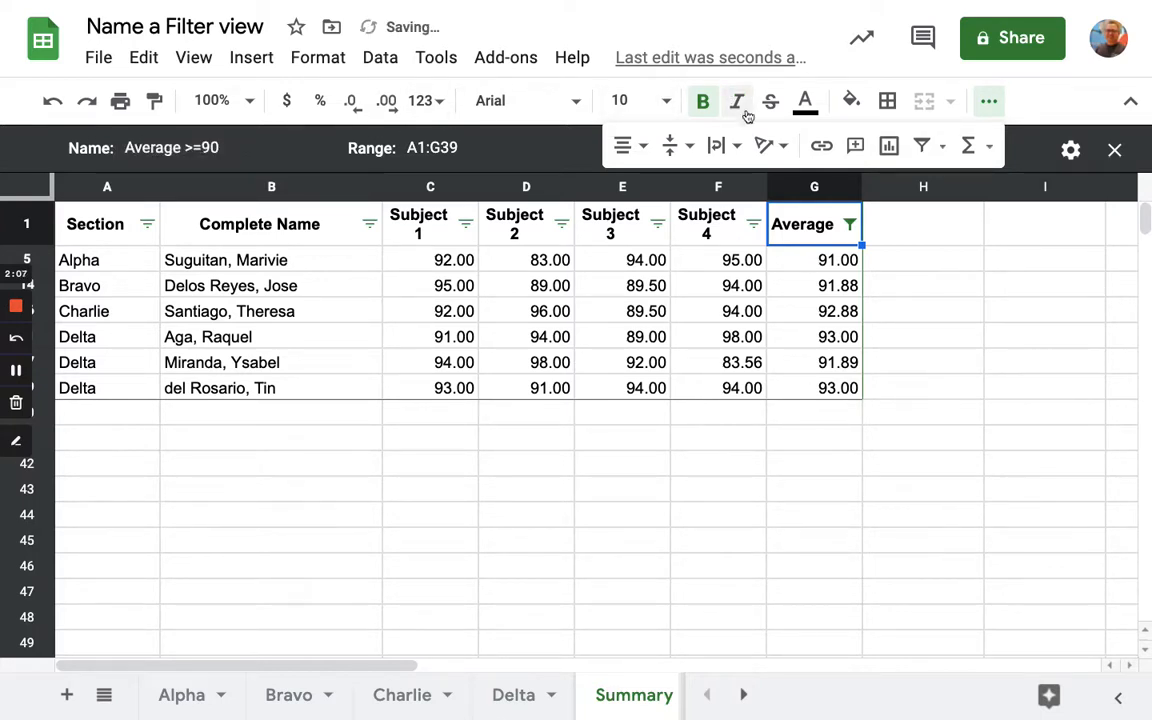
# Close the filter view and turn off the regular filter on the Summary sheet
pyautogui.click(1115, 151)
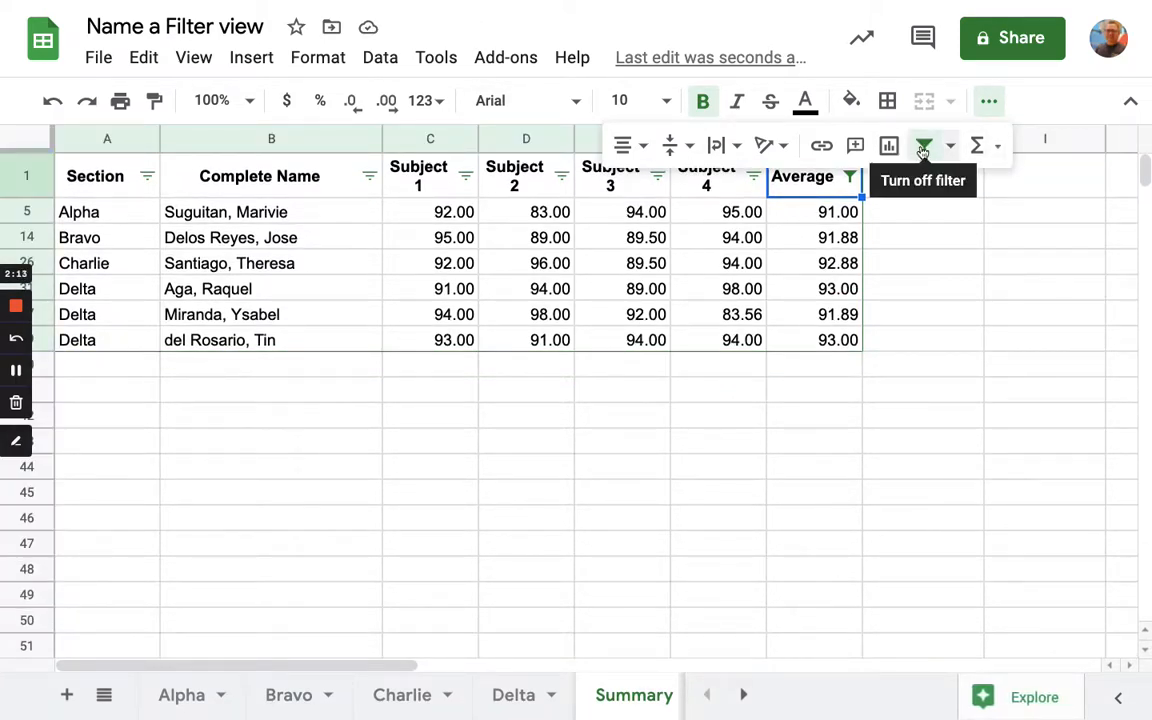
pyautogui.click(923, 148)
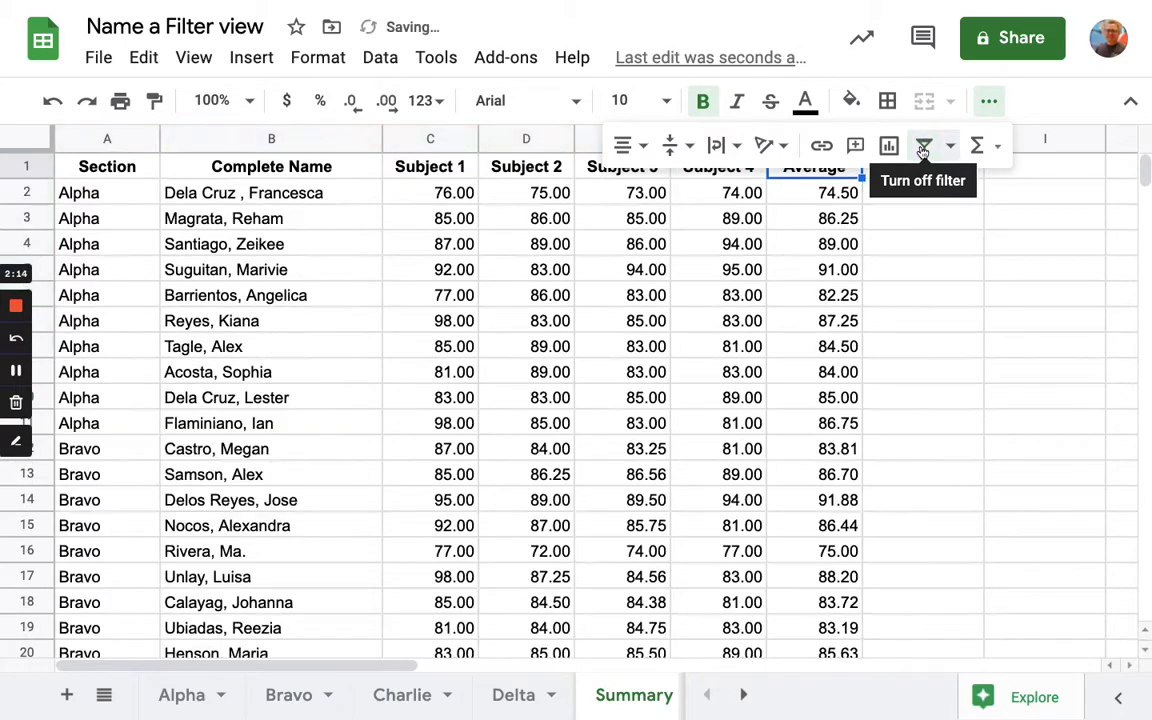
pyautogui.click(990, 104)
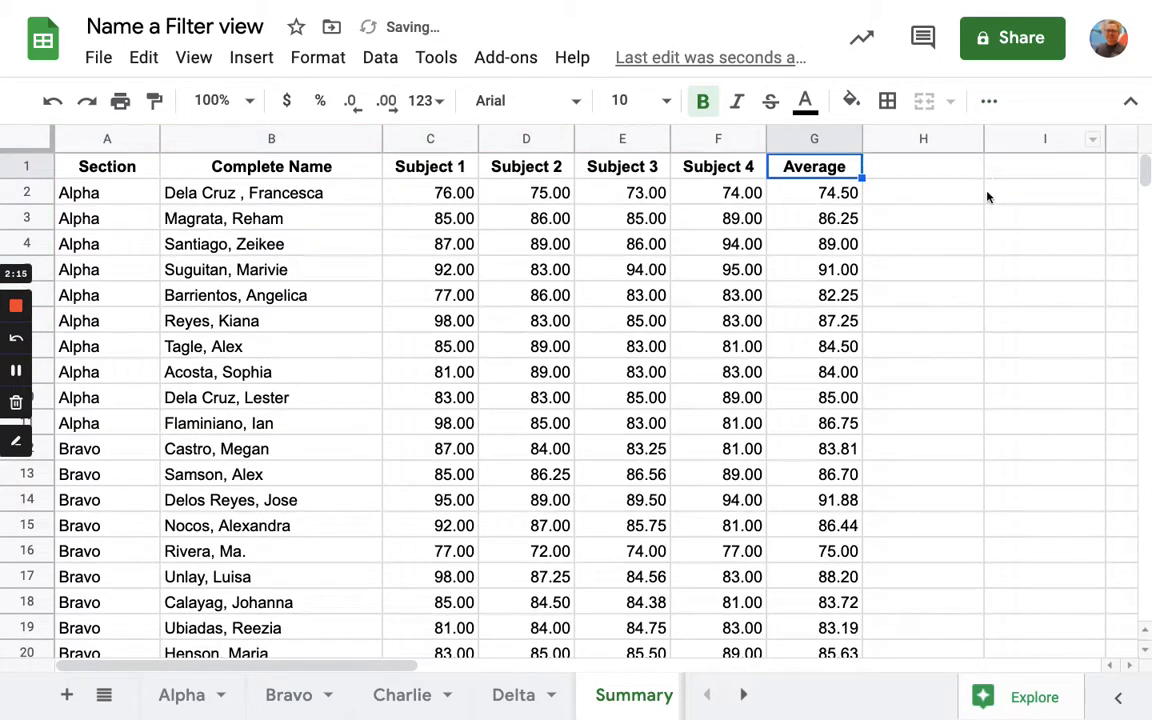
# Apply the saved filter view "Average >=90" to the Summary sheet to check it, and close it again
pyautogui.click(377, 62)
pyautogui.moveTo(399, 273)
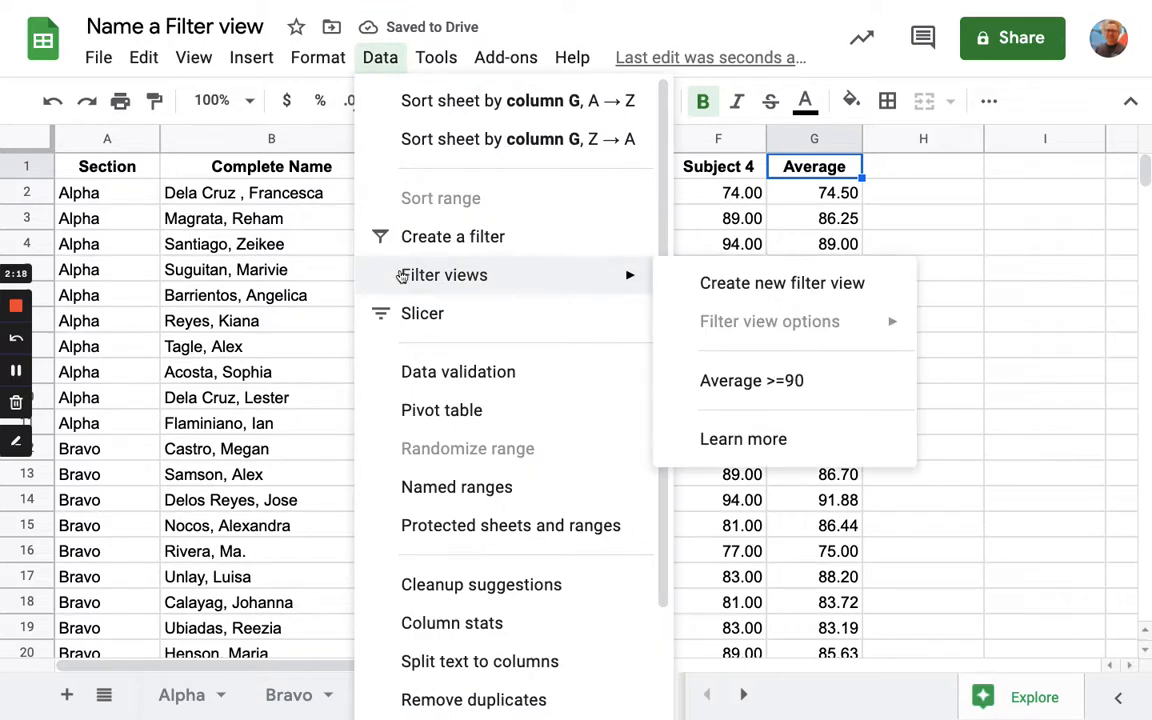
pyautogui.click(736, 390)
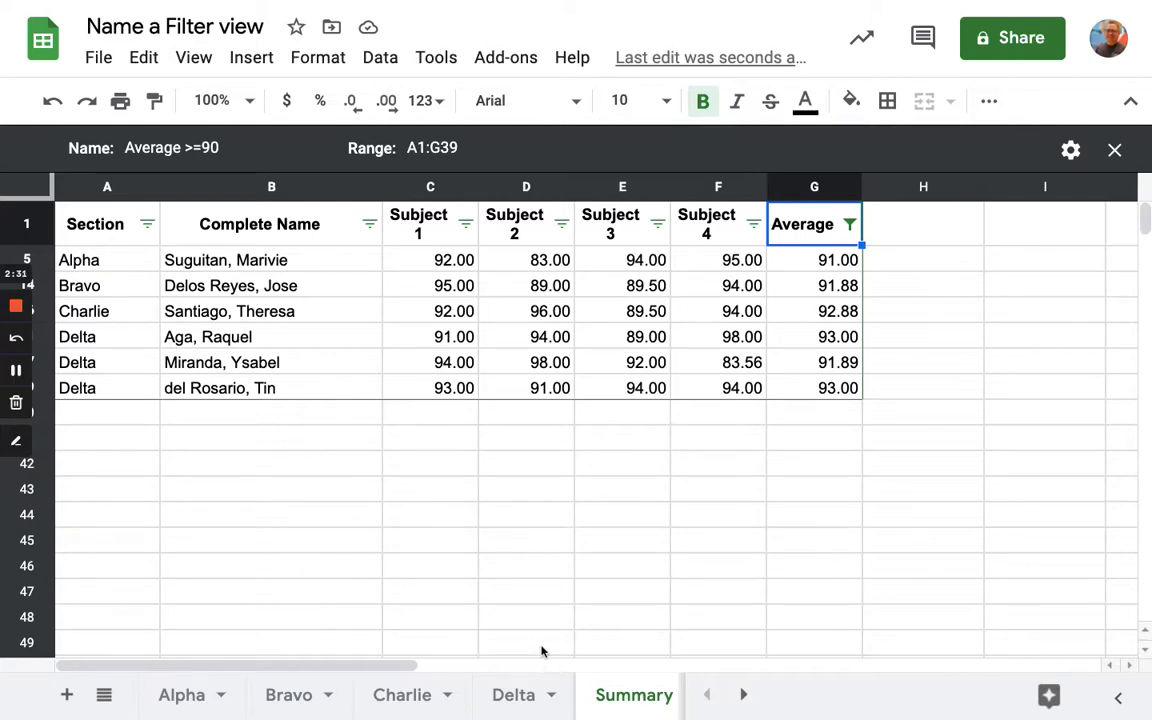
pyautogui.click(1114, 149)
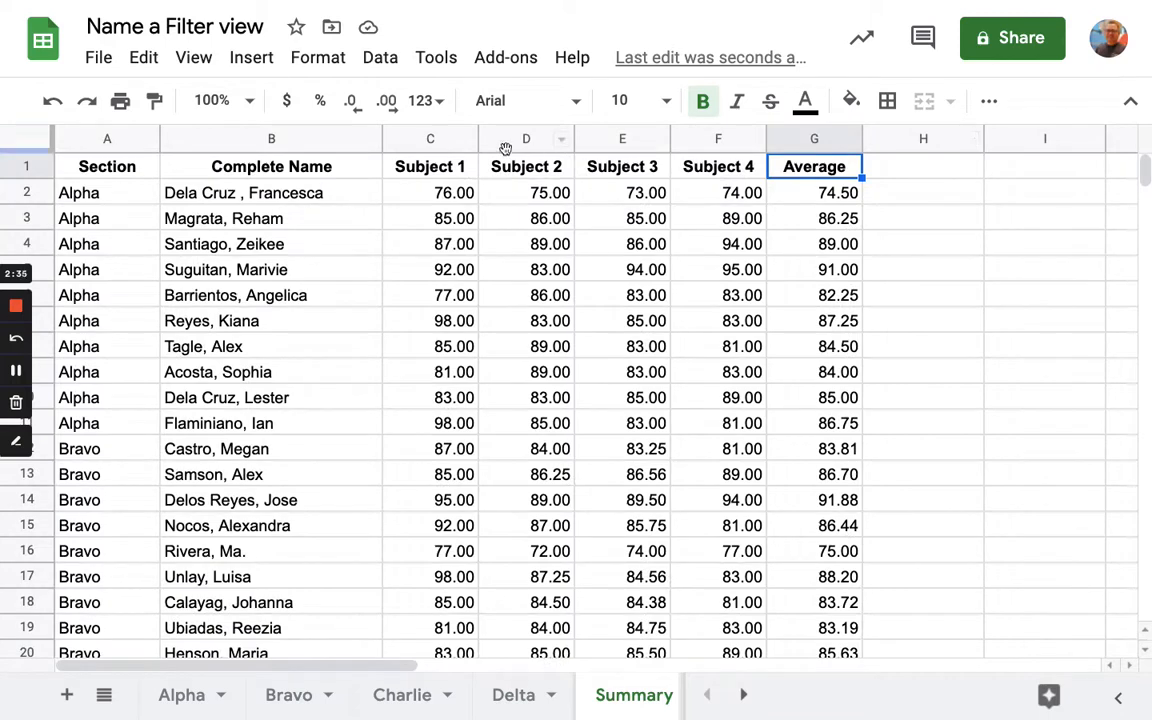
# On the Delta sheet, set the Subject 1 to Subject 4 grades in row 6 to 90, 94, 95 and 93
pyautogui.click(505, 699)
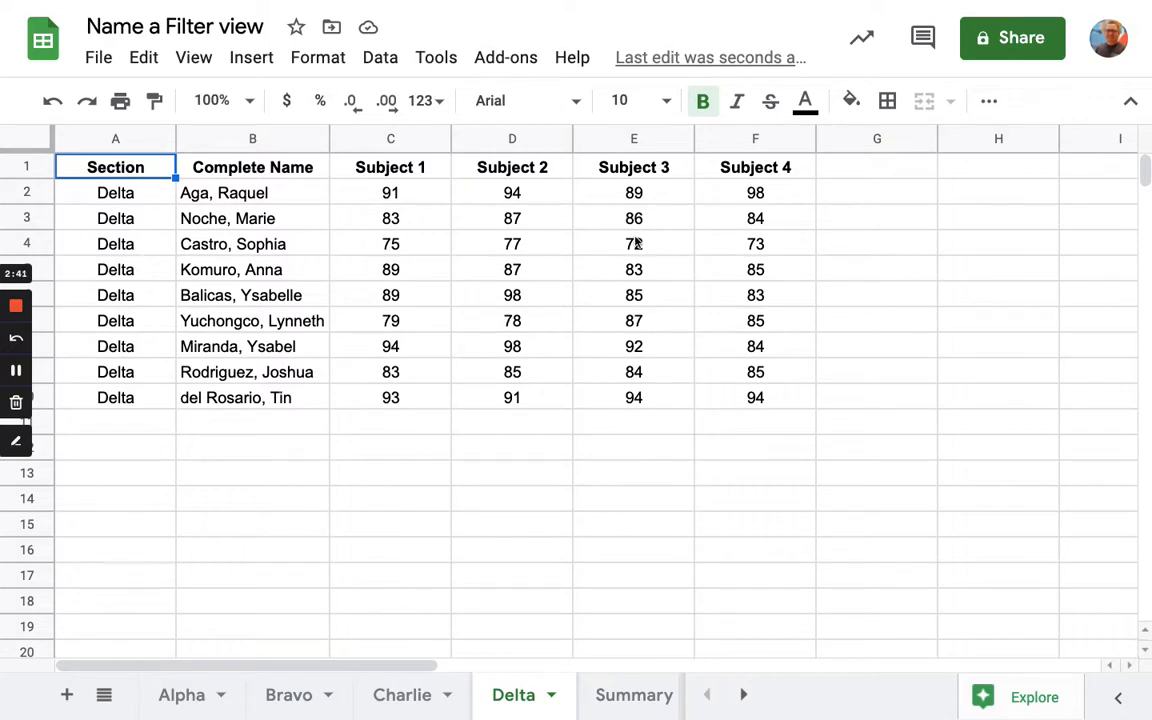
pyautogui.click(411, 302)
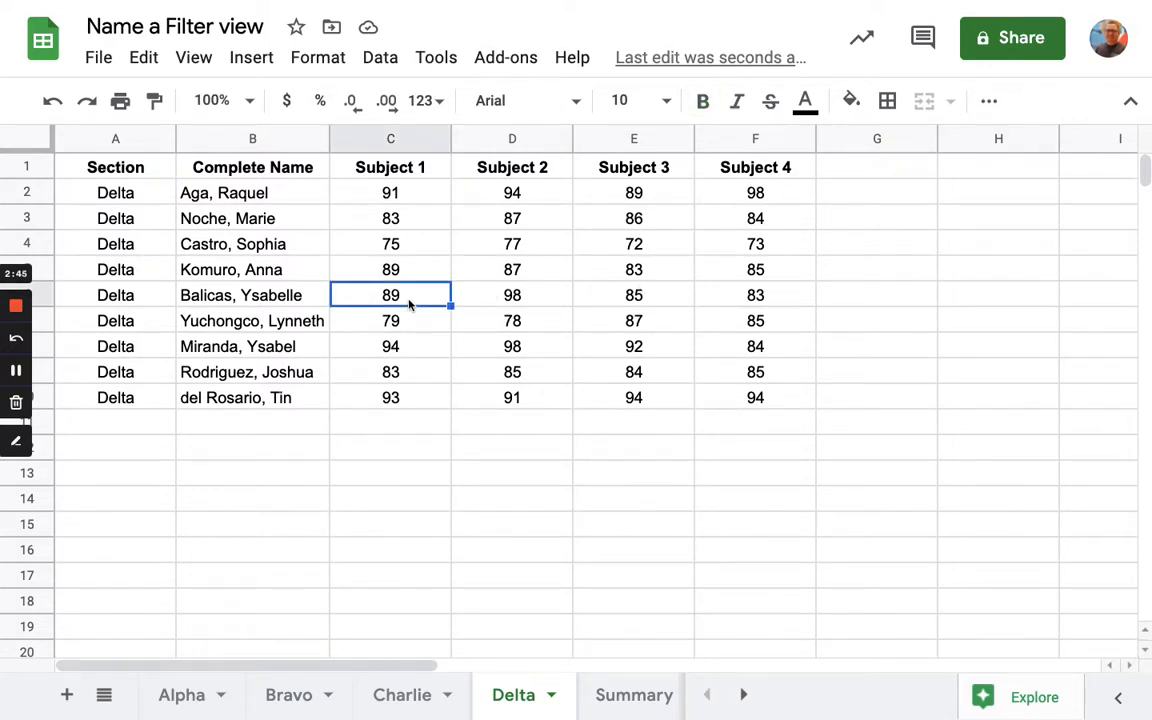
pyautogui.write('90')
pyautogui.press('Tab')
pyautogui.write('9')
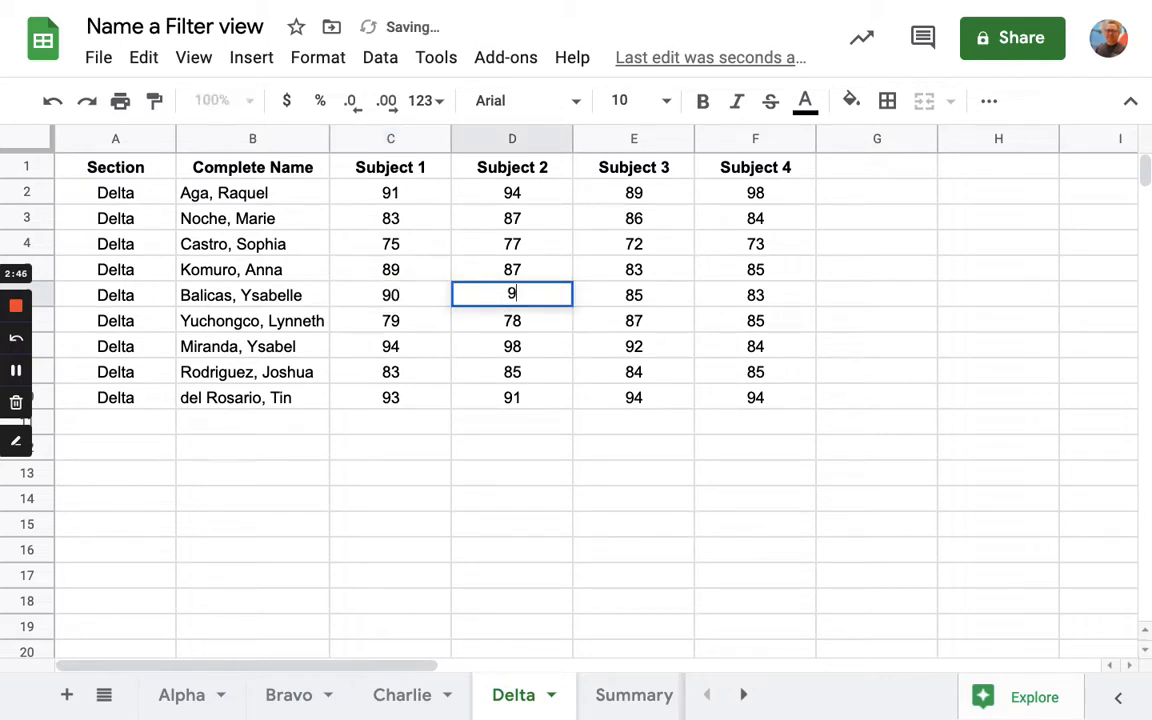
pyautogui.write('4')
pyautogui.press('Tab')
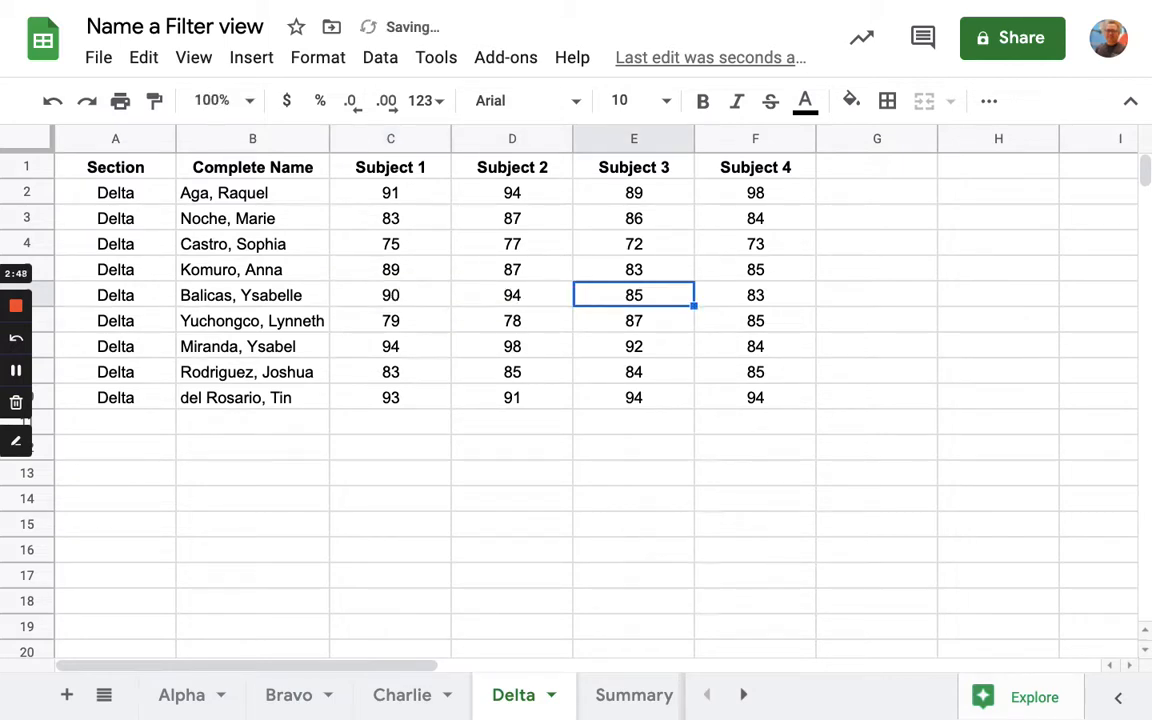
pyautogui.write('95')
pyautogui.press('Tab')
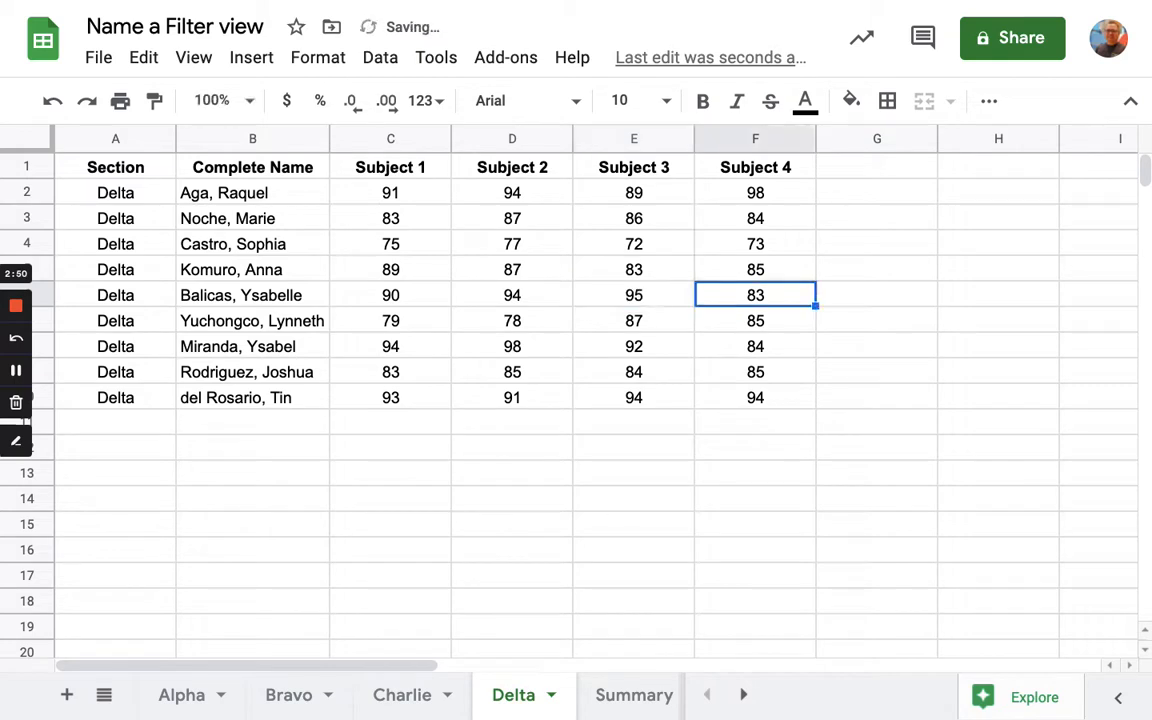
pyautogui.write('93')
pyautogui.press('Tab')
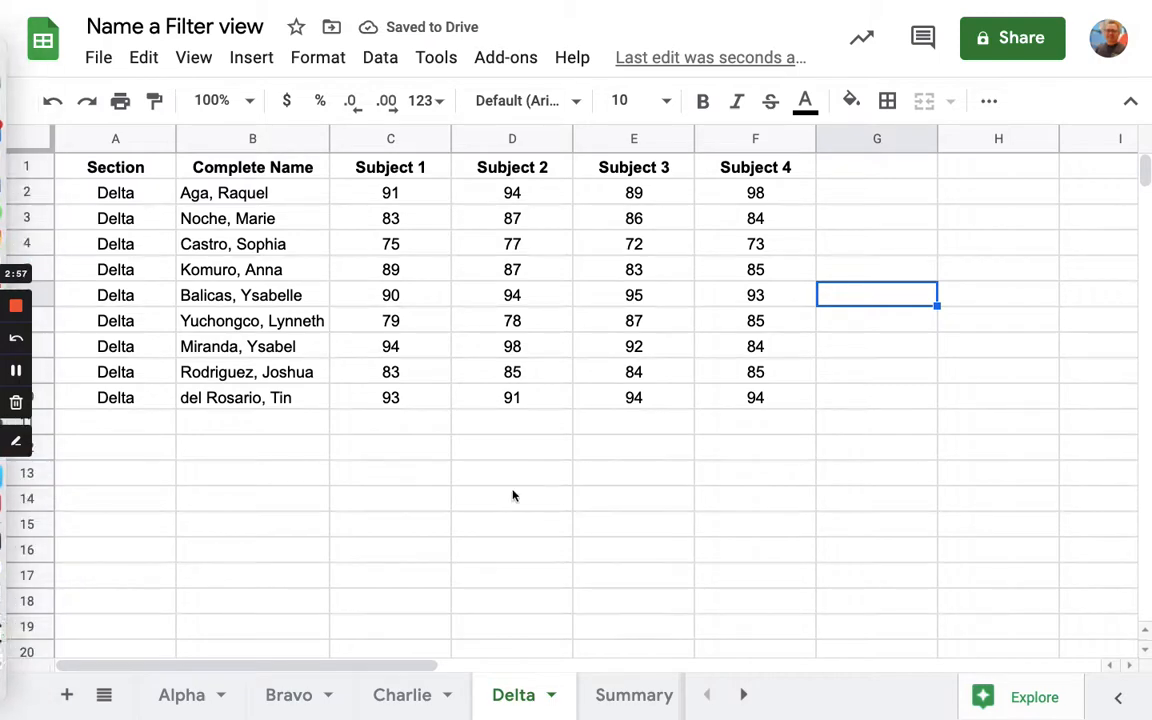
# Return to the Summary sheet and reapply the saved filter view "Average >=90" to the updated grades
pyautogui.click(628, 686)
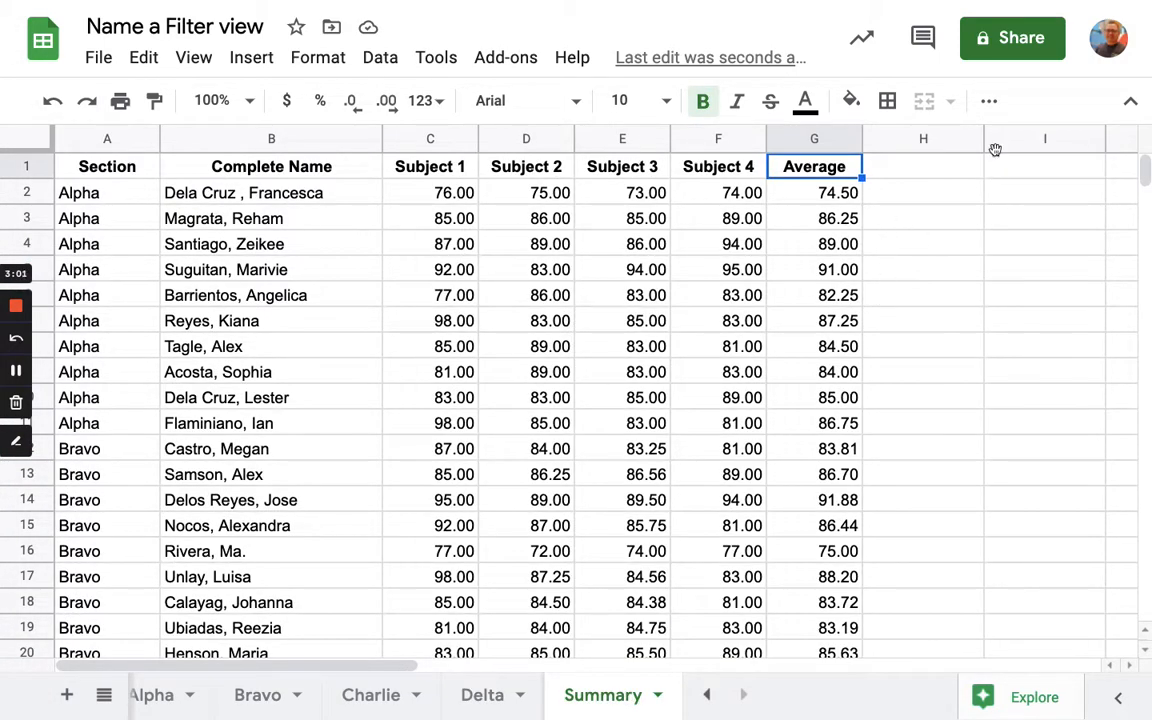
pyautogui.click(378, 60)
pyautogui.moveTo(404, 280)
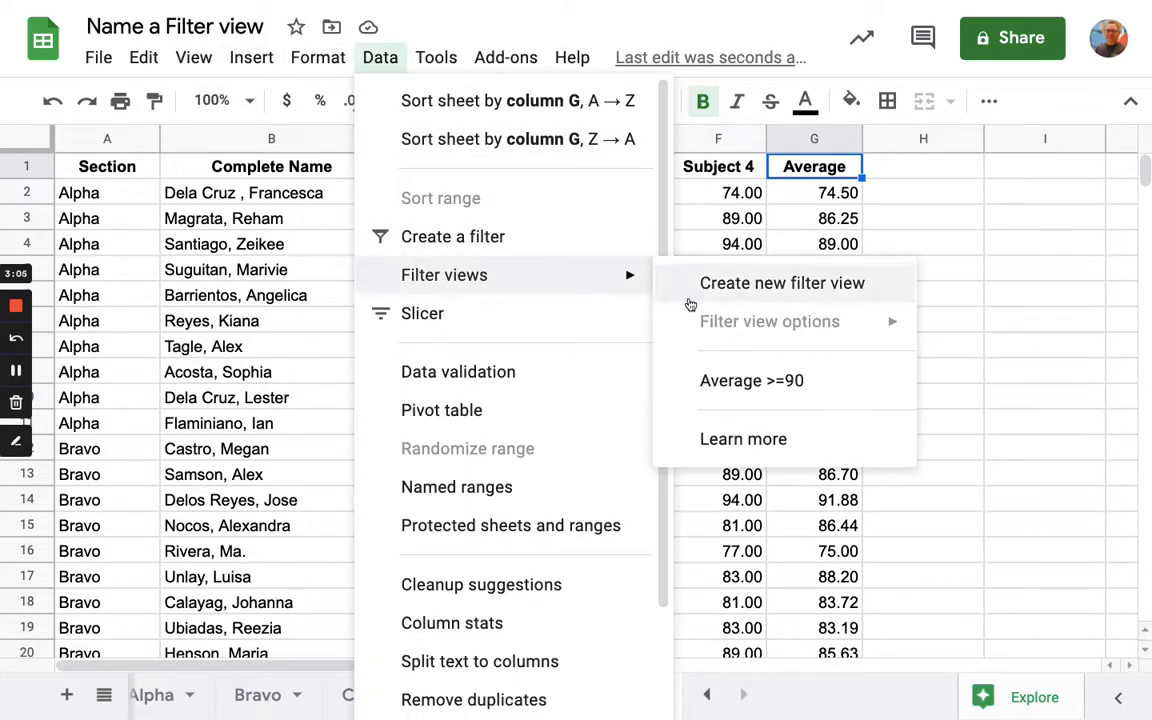
pyautogui.click(717, 390)
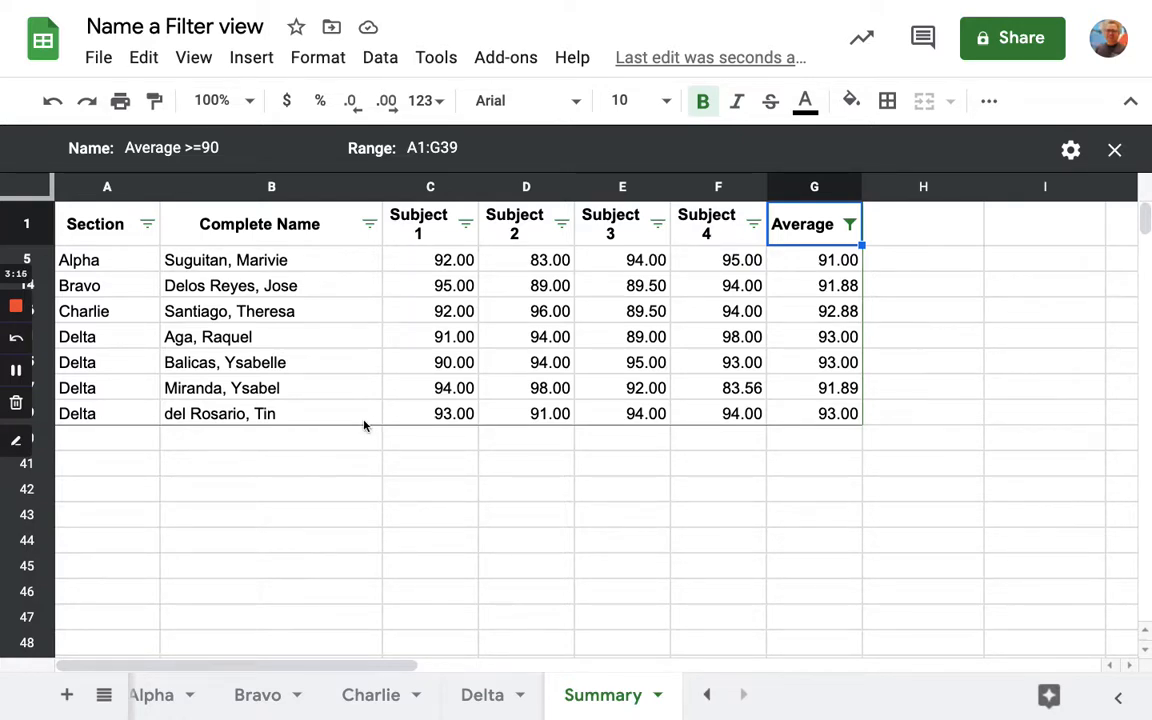
# Close the "Average >=90" filter view and create a regular filter on the Summary sheet
pyautogui.click(1113, 151)
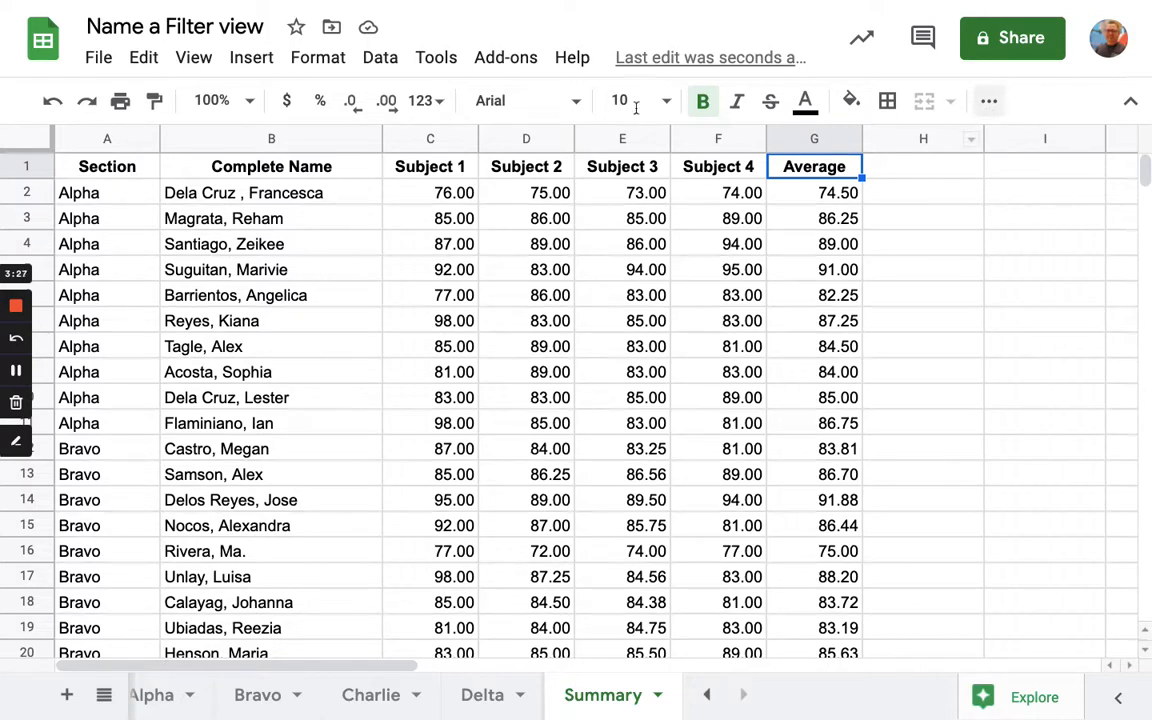
pyautogui.click(380, 58)
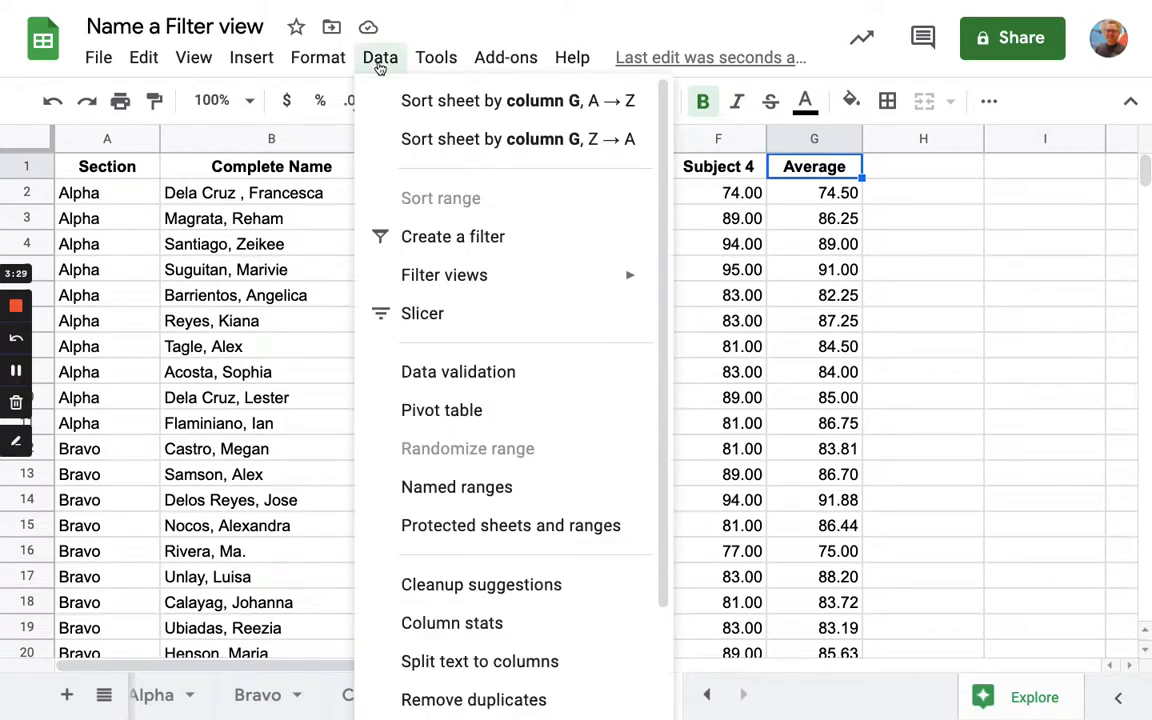
pyautogui.click(424, 243)
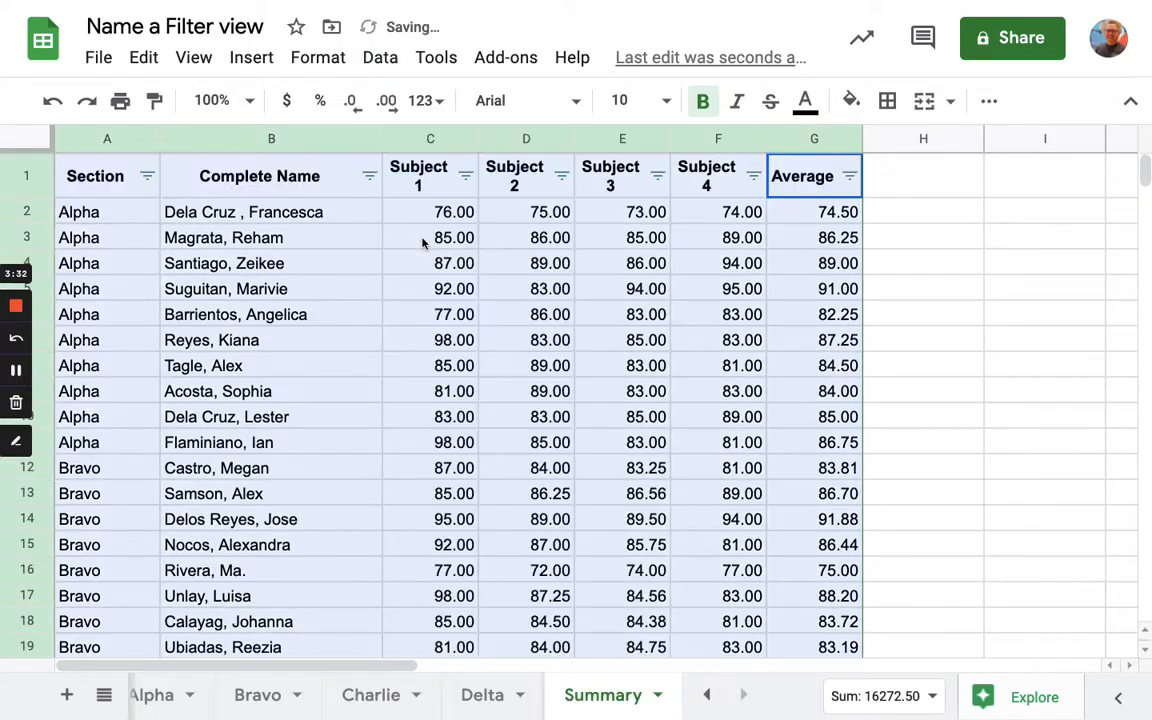
# Filter the Average column by condition to show only values less than 75
pyautogui.click(849, 177)
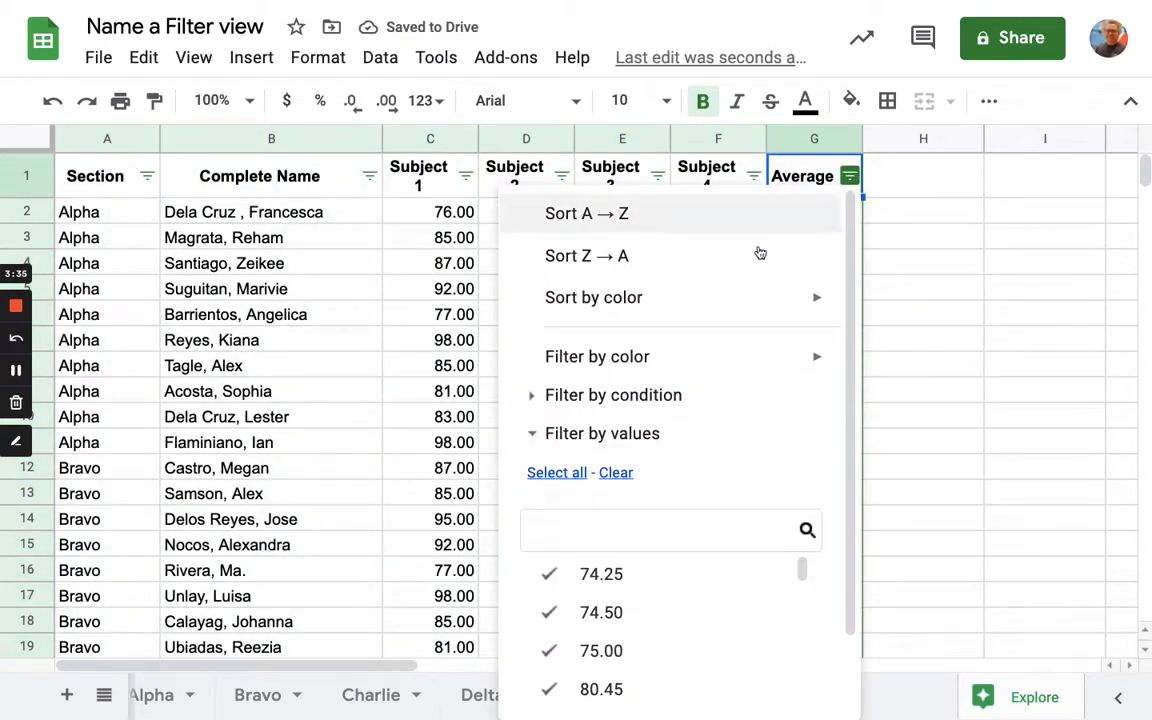
pyautogui.click(645, 396)
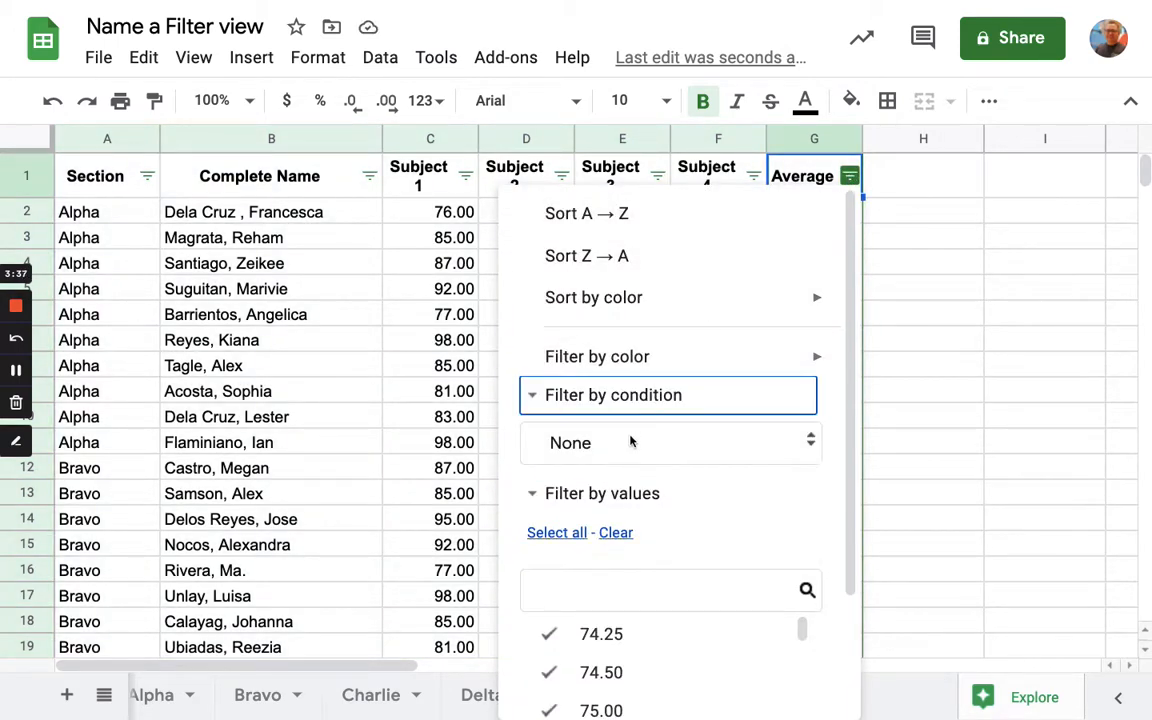
pyautogui.click(632, 441)
pyautogui.scroll(-4, 630, 532)
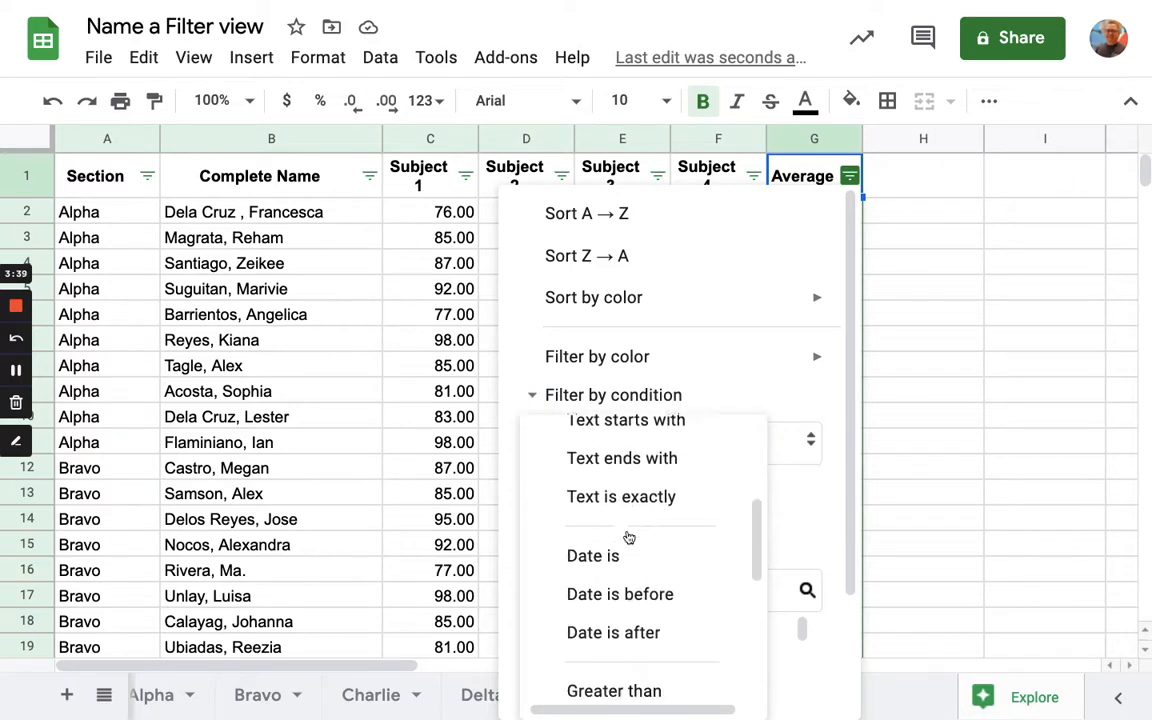
pyautogui.scroll(-2, 629, 538)
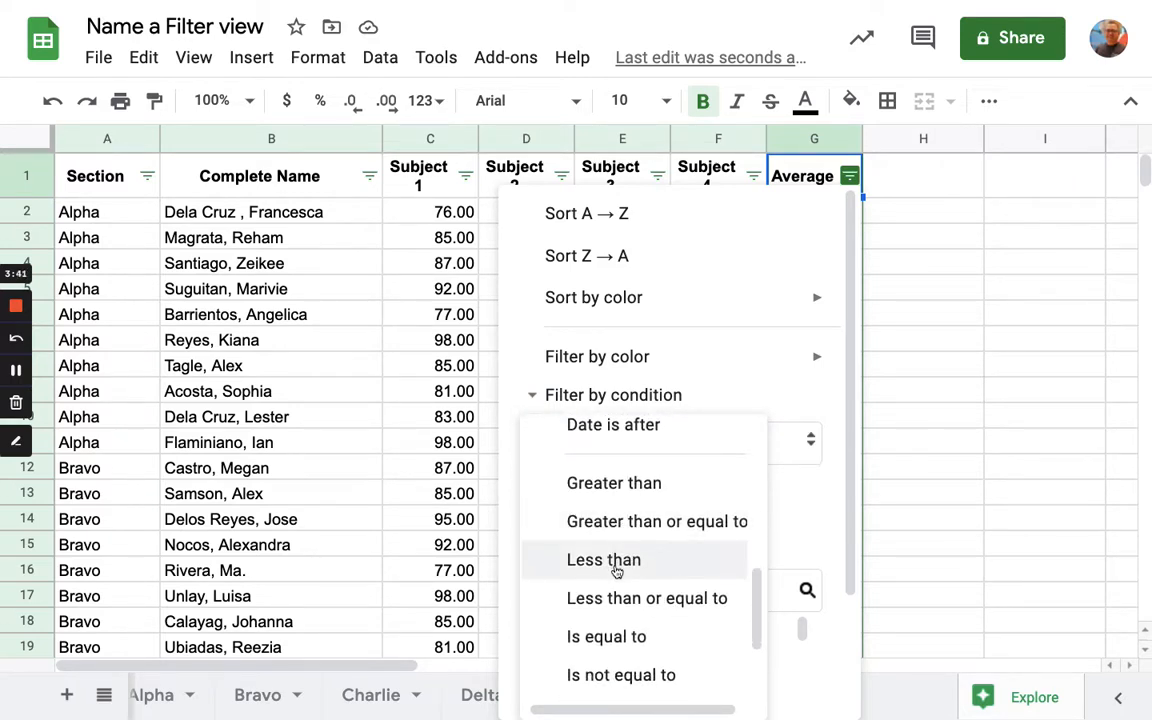
pyautogui.click(584, 564)
pyautogui.click(597, 494)
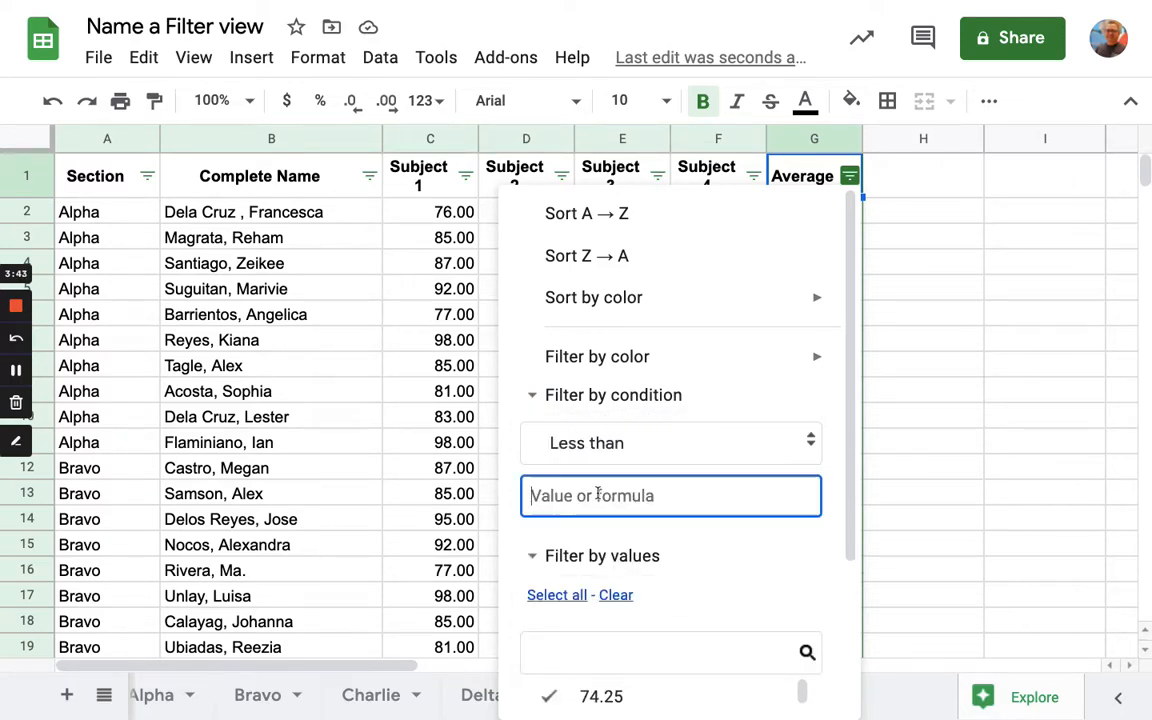
pyautogui.write('75')
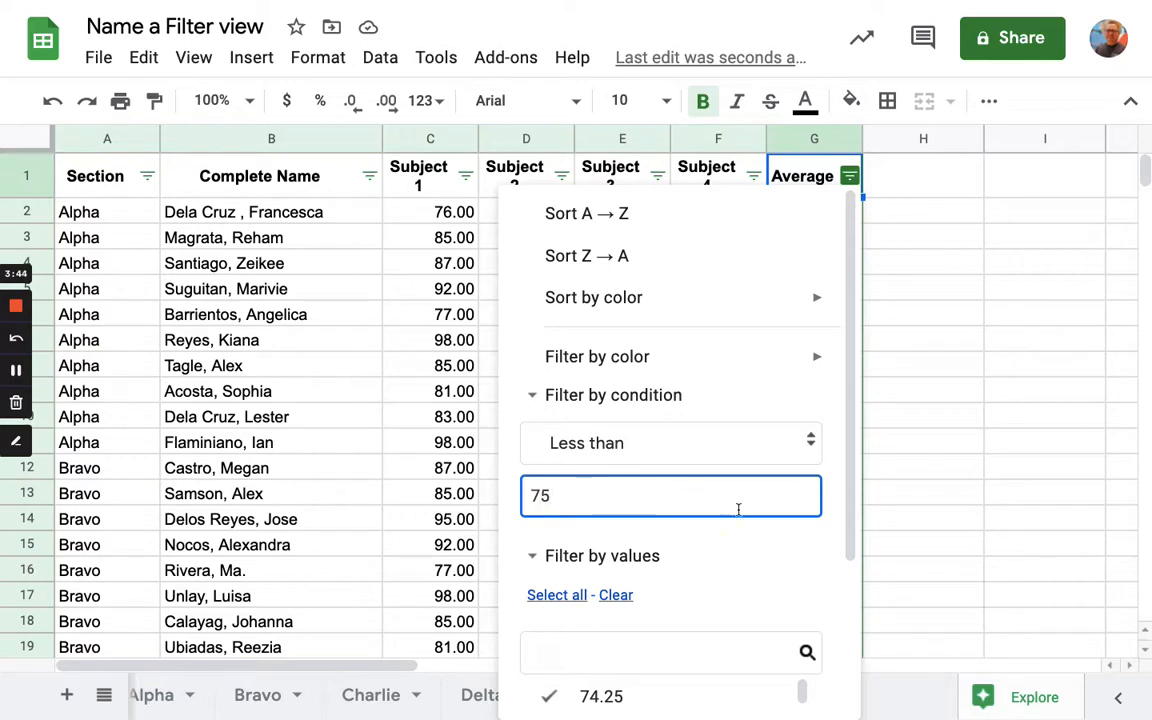
pyautogui.scroll(-3, 840, 531)
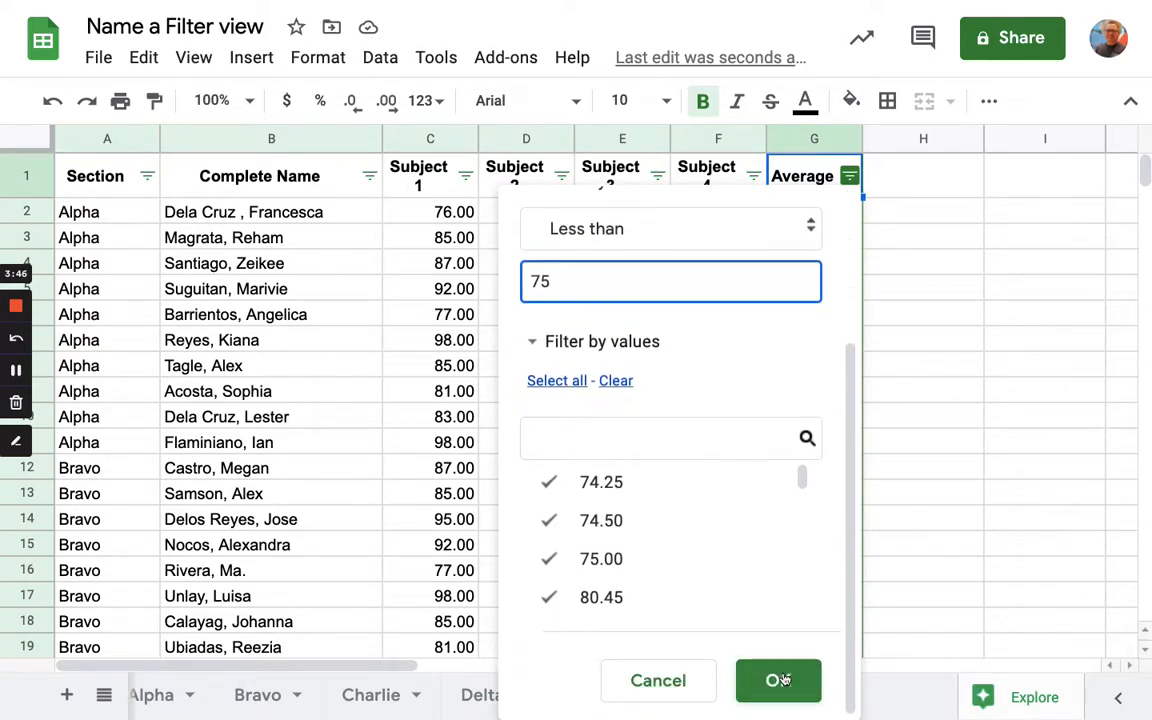
pyautogui.click(779, 681)
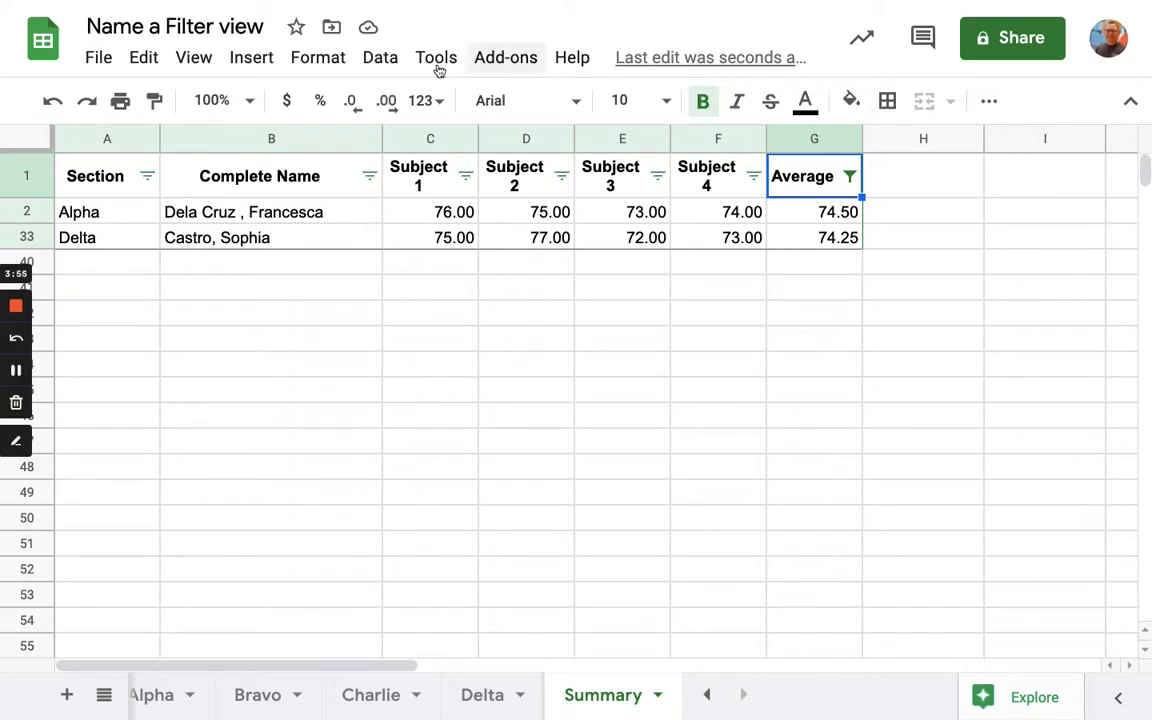
# Save the current filter as a filter view named "Less than 75" and close that view
pyautogui.click(385, 62)
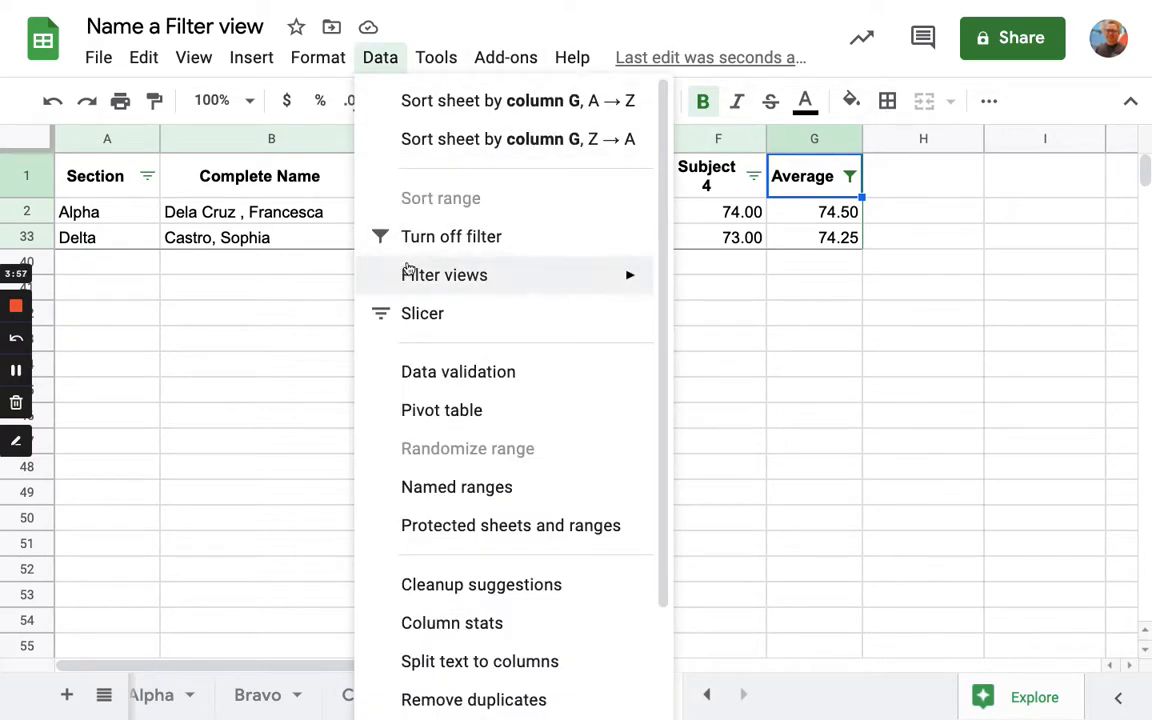
pyautogui.moveTo(411, 270)
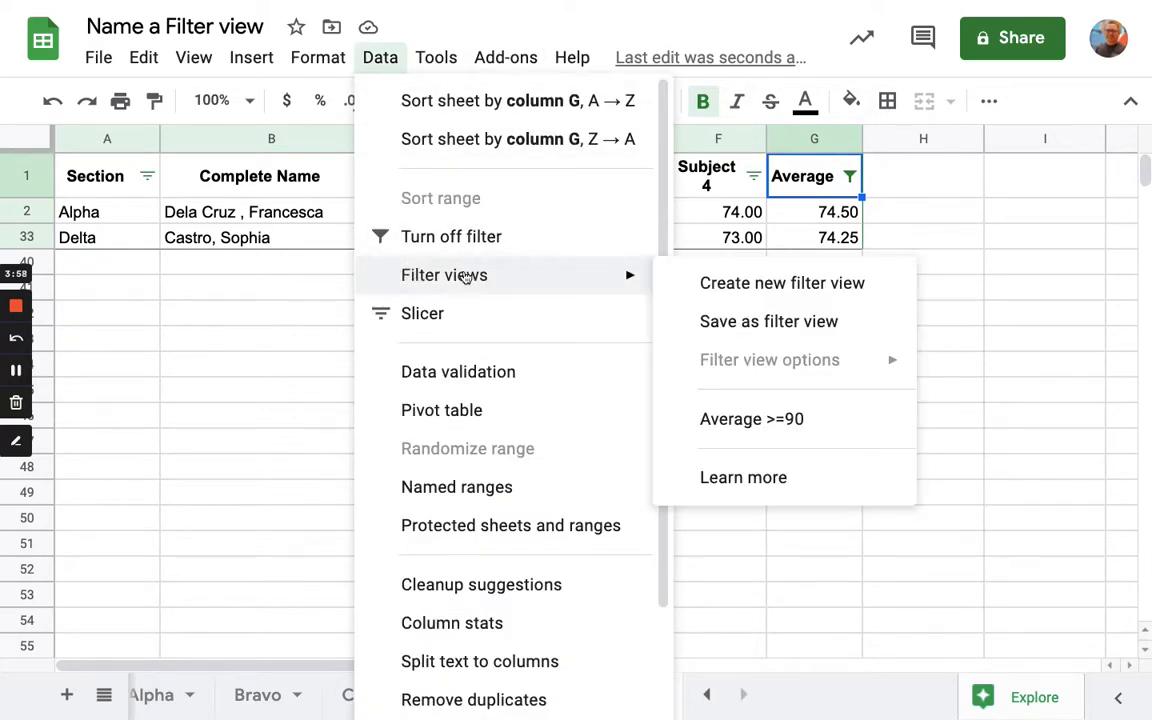
pyautogui.click(776, 333)
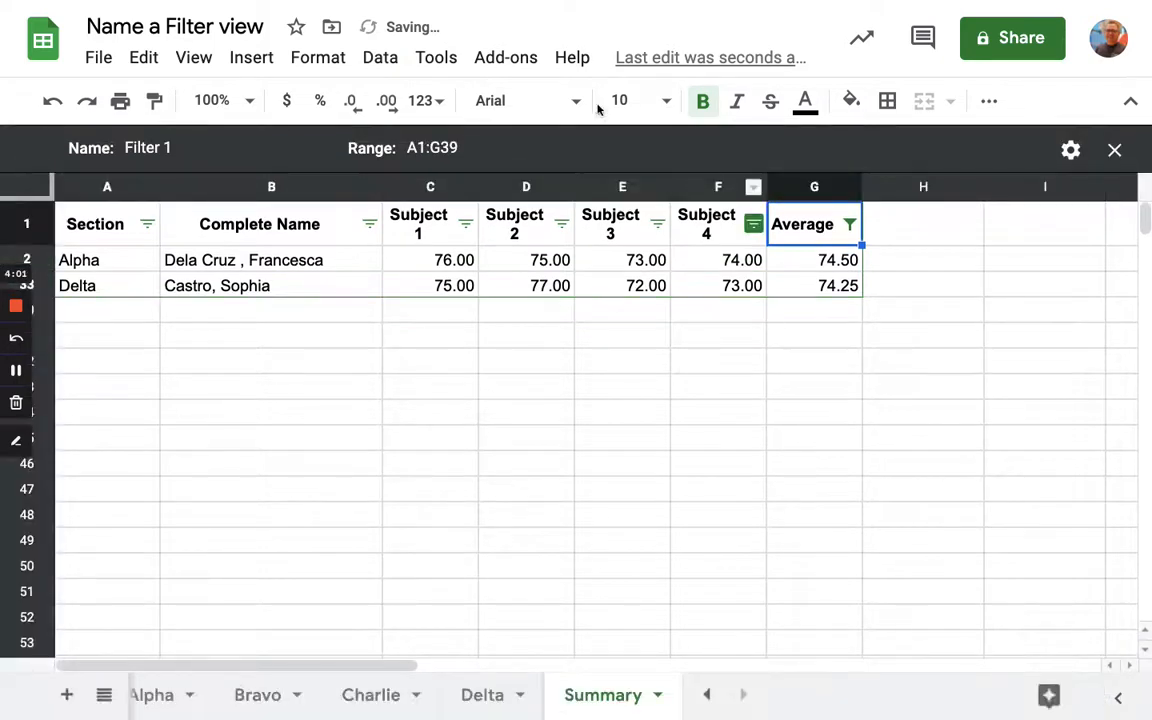
pyautogui.tripleClick(193, 138)
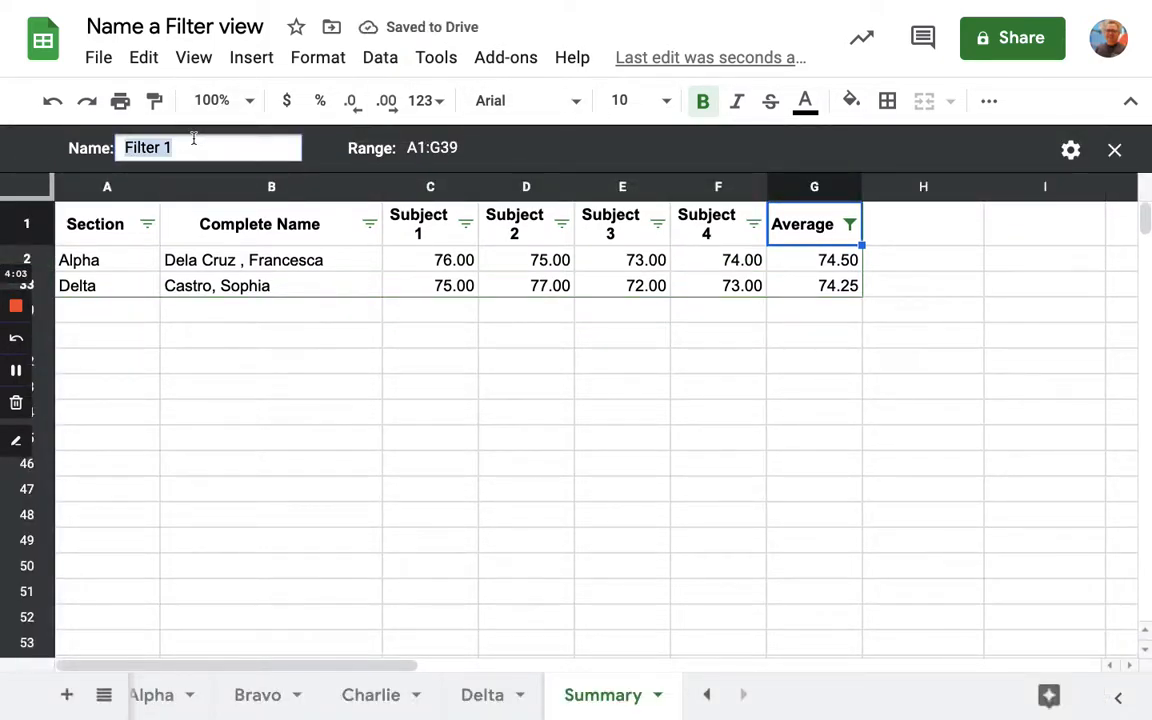
pyautogui.write('Less than 75')
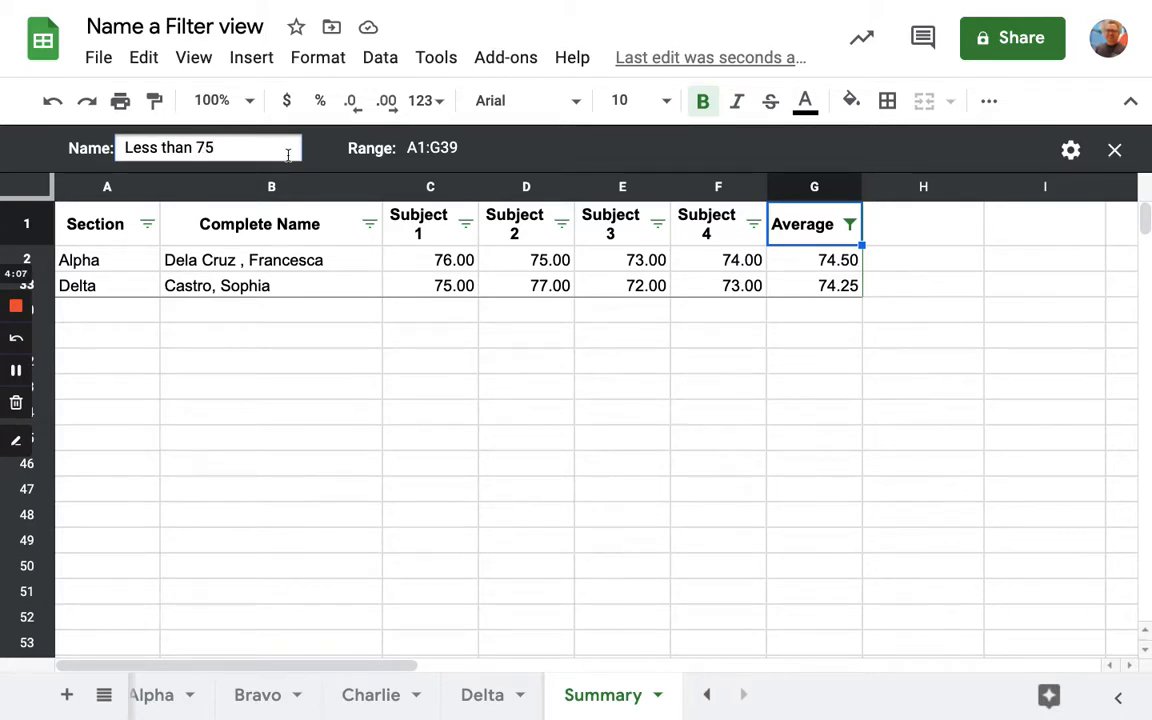
pyautogui.press('Return')
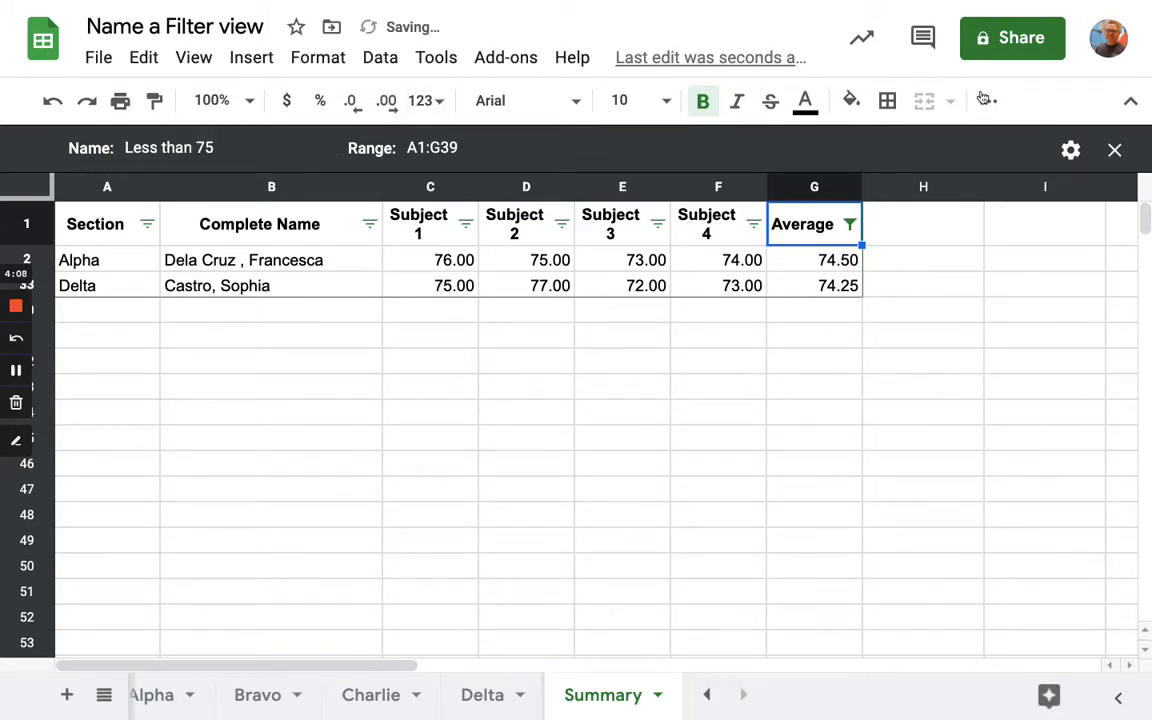
pyautogui.click(1114, 149)
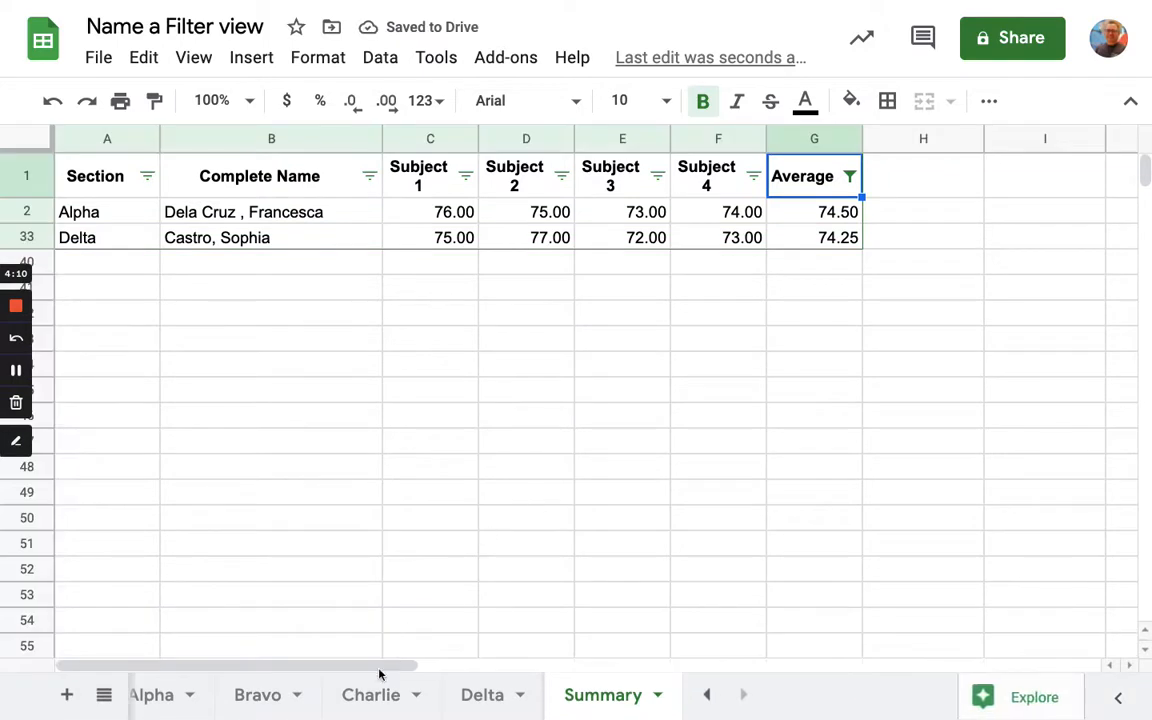
# On the Bravo sheet, set the row 6 grades to 73 for Subject 1 and 75 for Subject 4
pyautogui.click(251, 697)
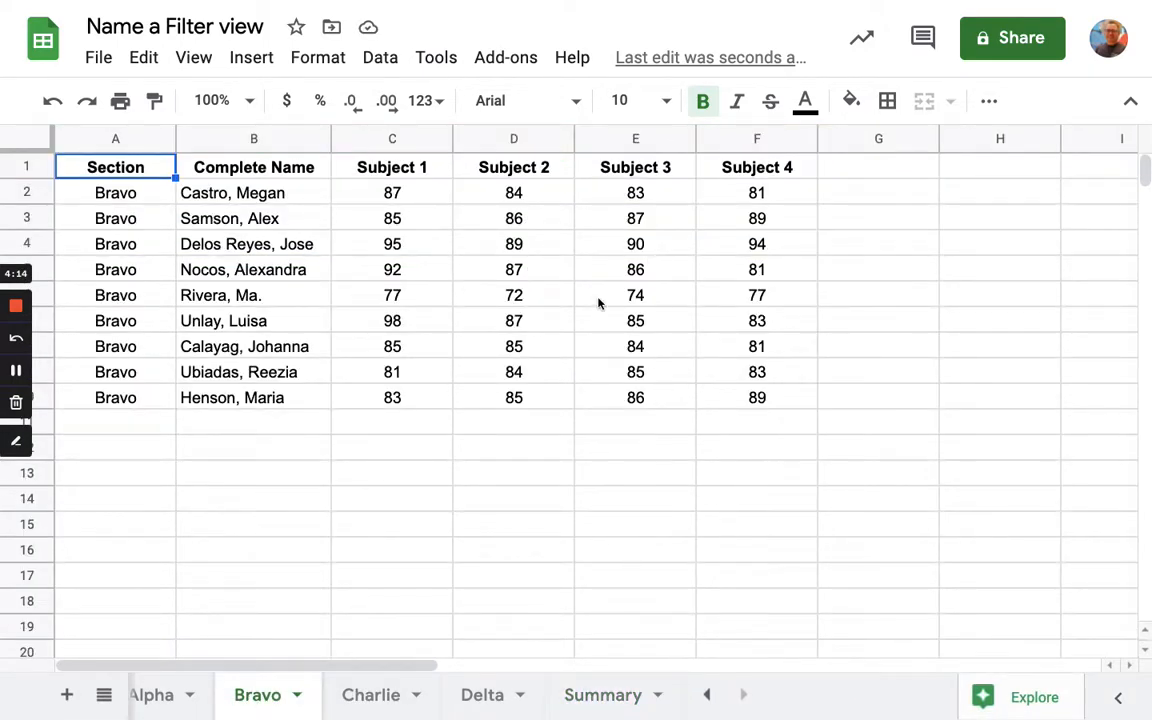
pyautogui.click(405, 298)
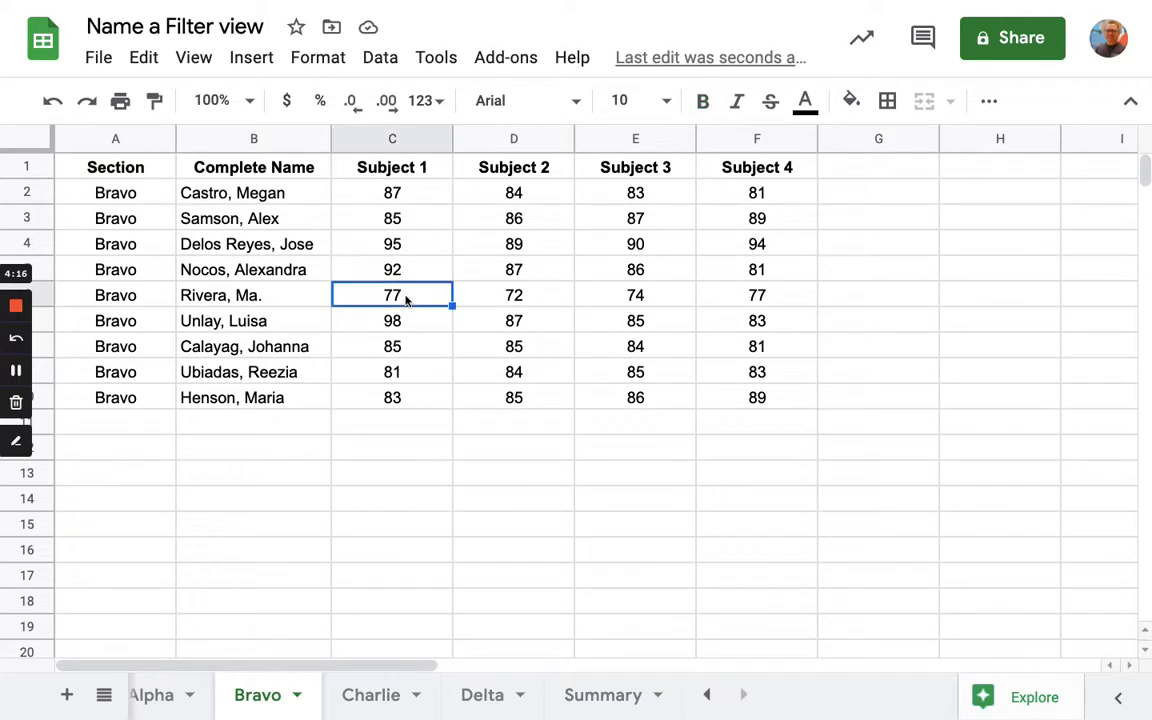
pyautogui.write('73')
pyautogui.press('Tab')
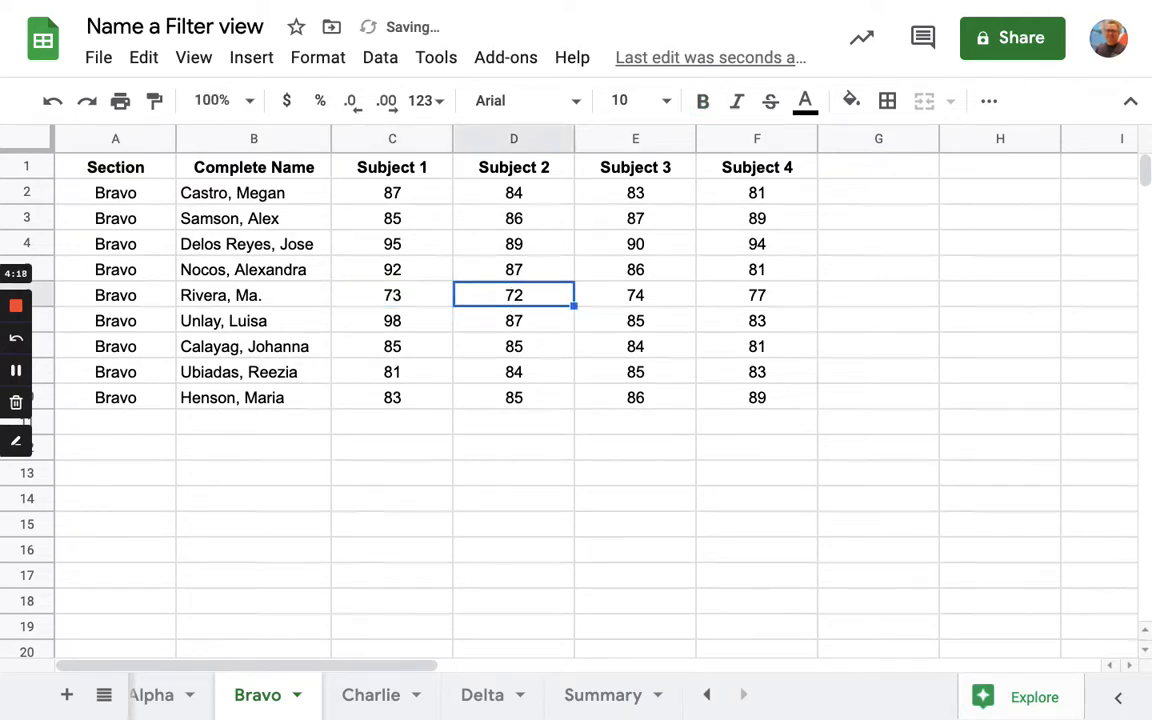
pyautogui.press('Tab')
pyautogui.press('Tab')
pyautogui.write('75')
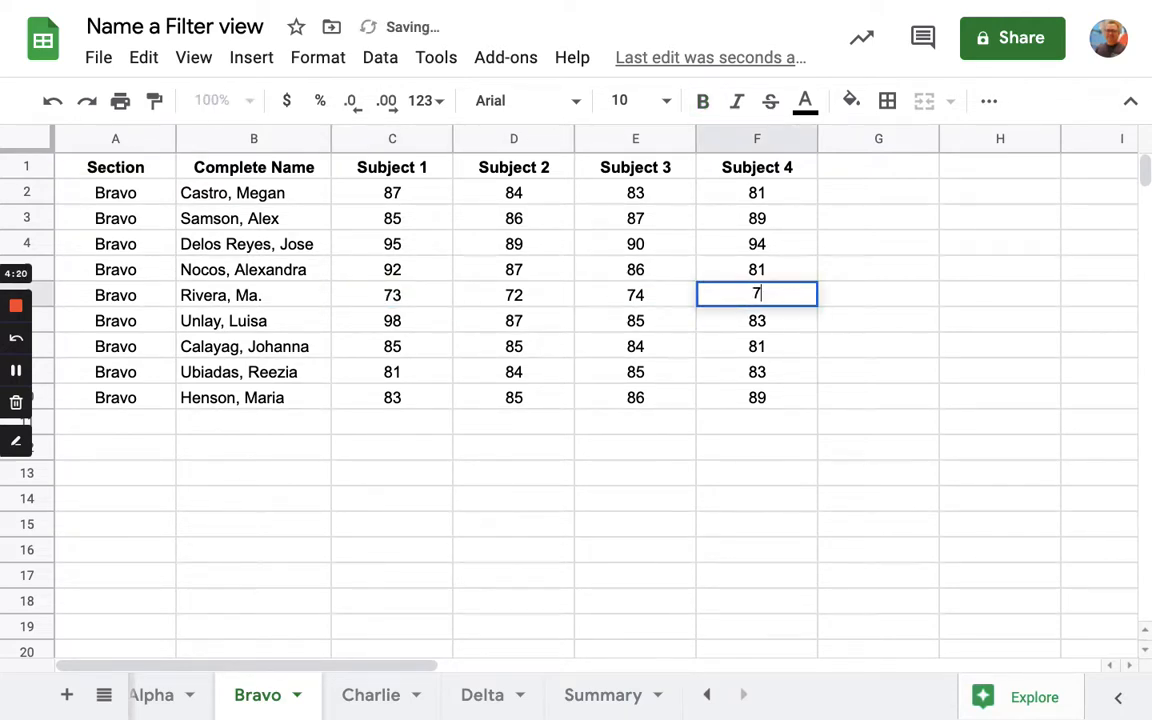
pyautogui.press('Return')
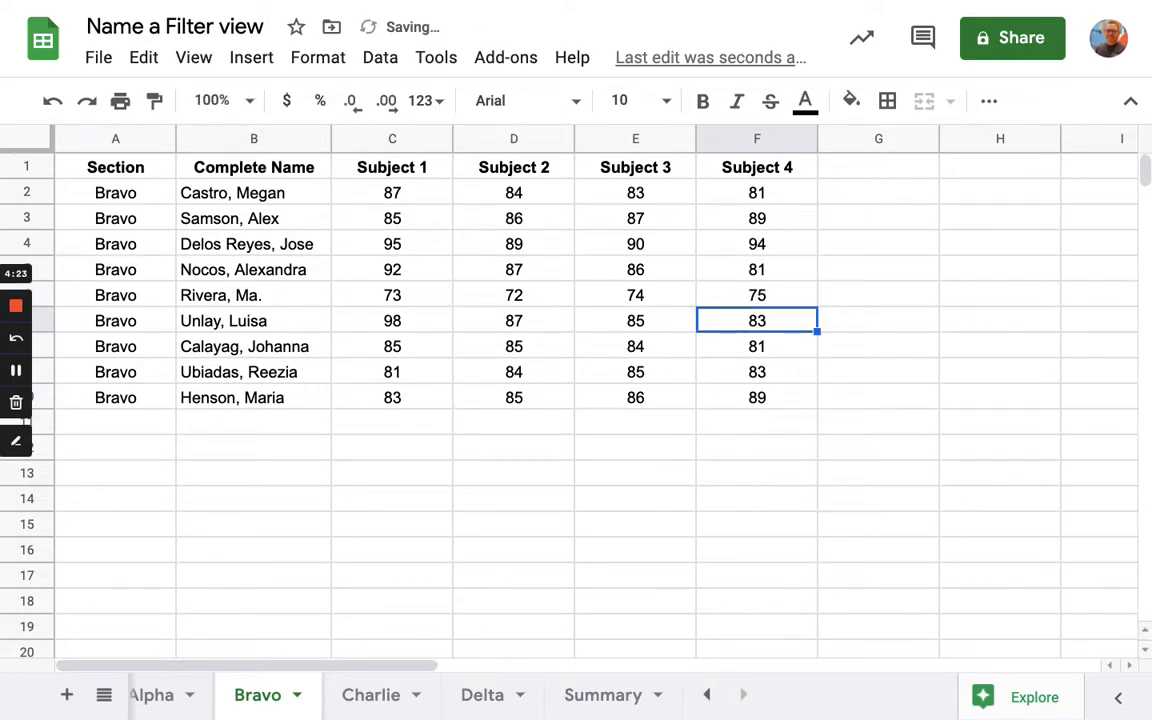
# On the Summary sheet, turn off the regular filter and apply the saved filter view "Less than 75" to the updated grades
pyautogui.click(605, 694)
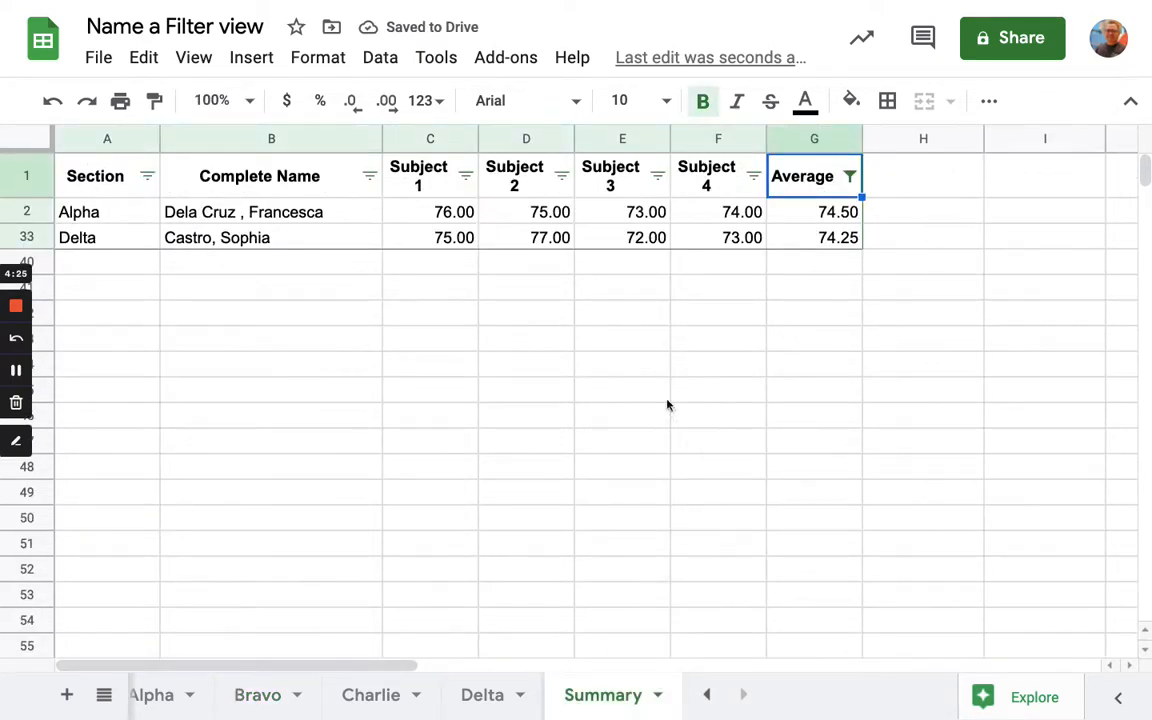
pyautogui.click(382, 60)
pyautogui.moveTo(427, 285)
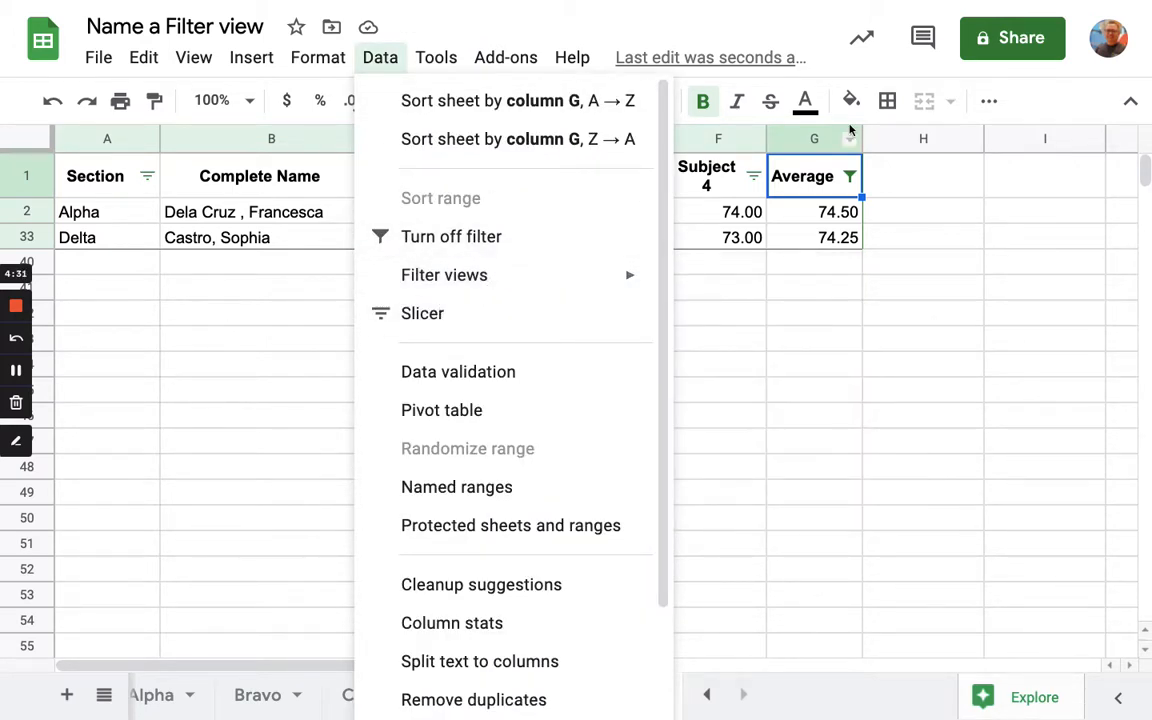
pyautogui.click(508, 241)
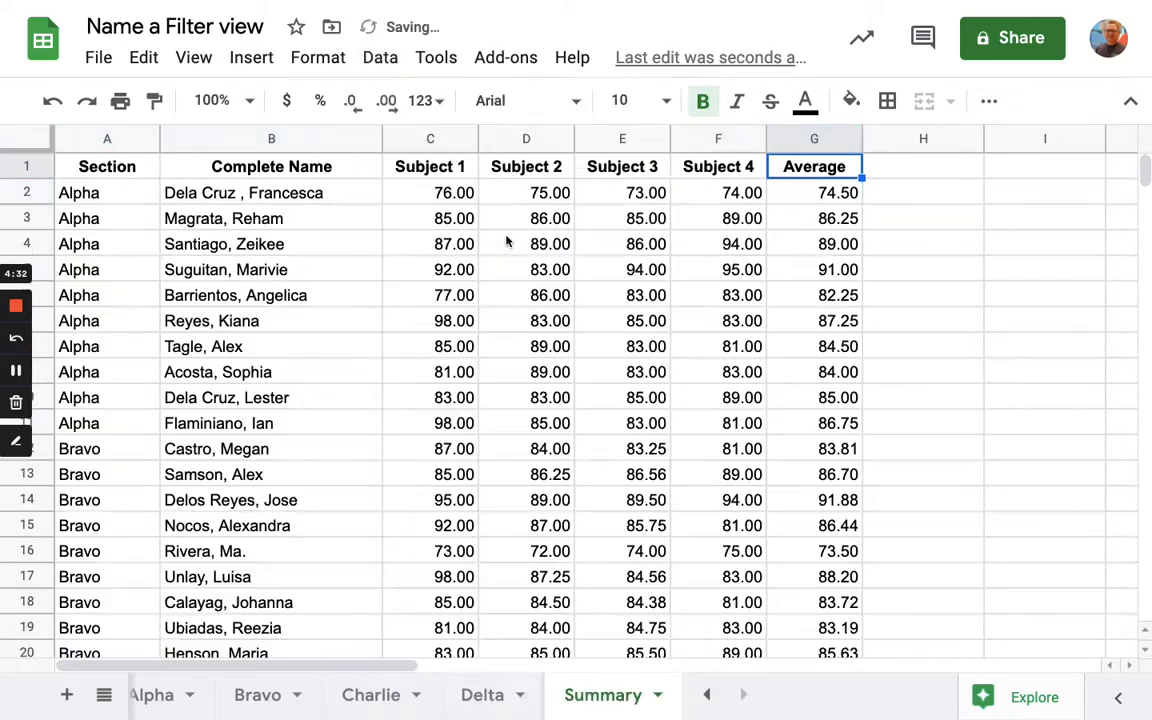
pyautogui.click(379, 62)
pyautogui.moveTo(399, 274)
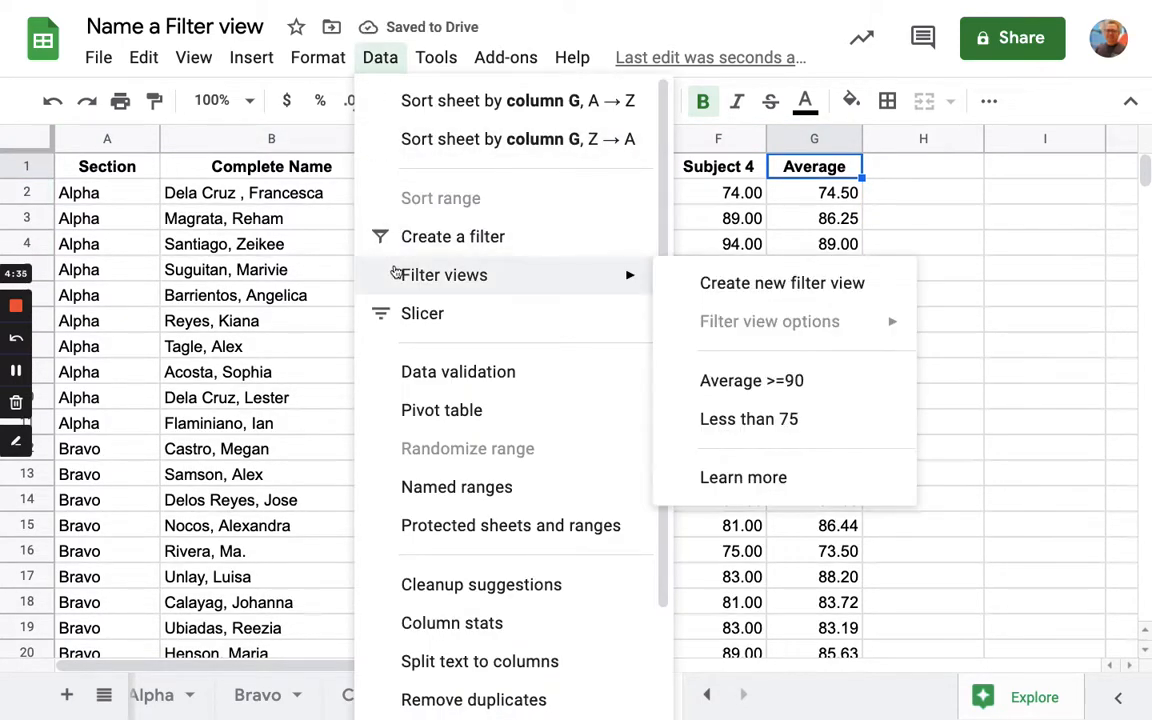
pyautogui.click(719, 421)
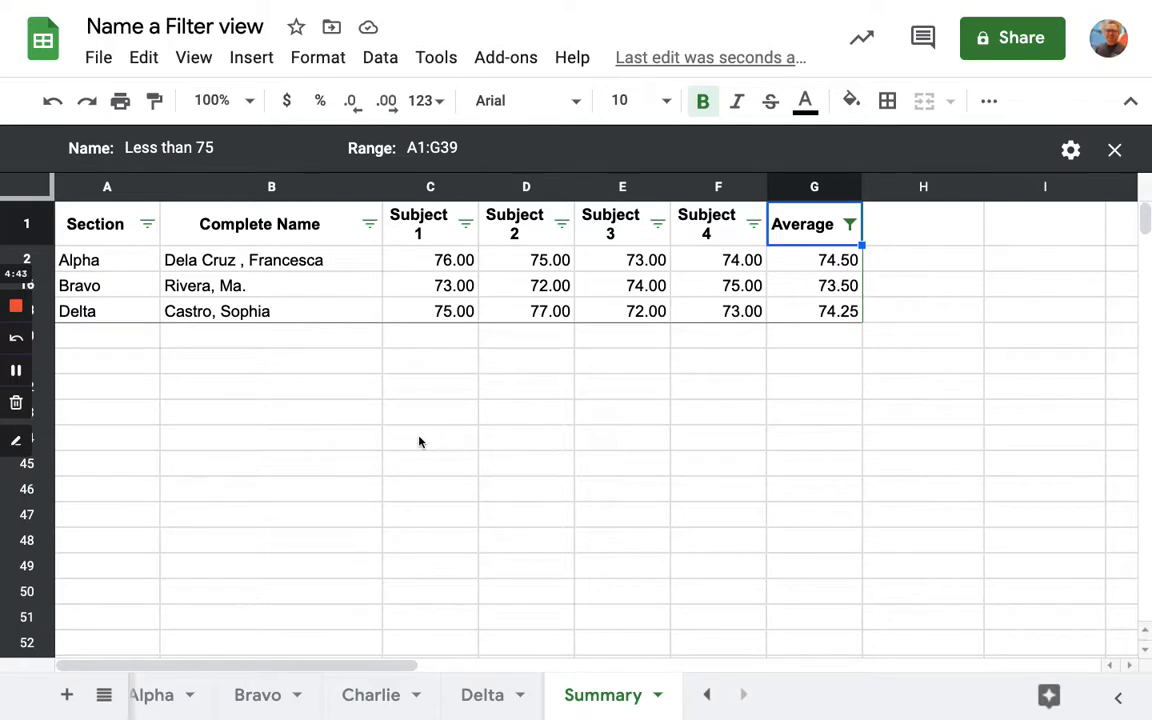
pyautogui.click(379, 68)
pyautogui.moveTo(386, 237)
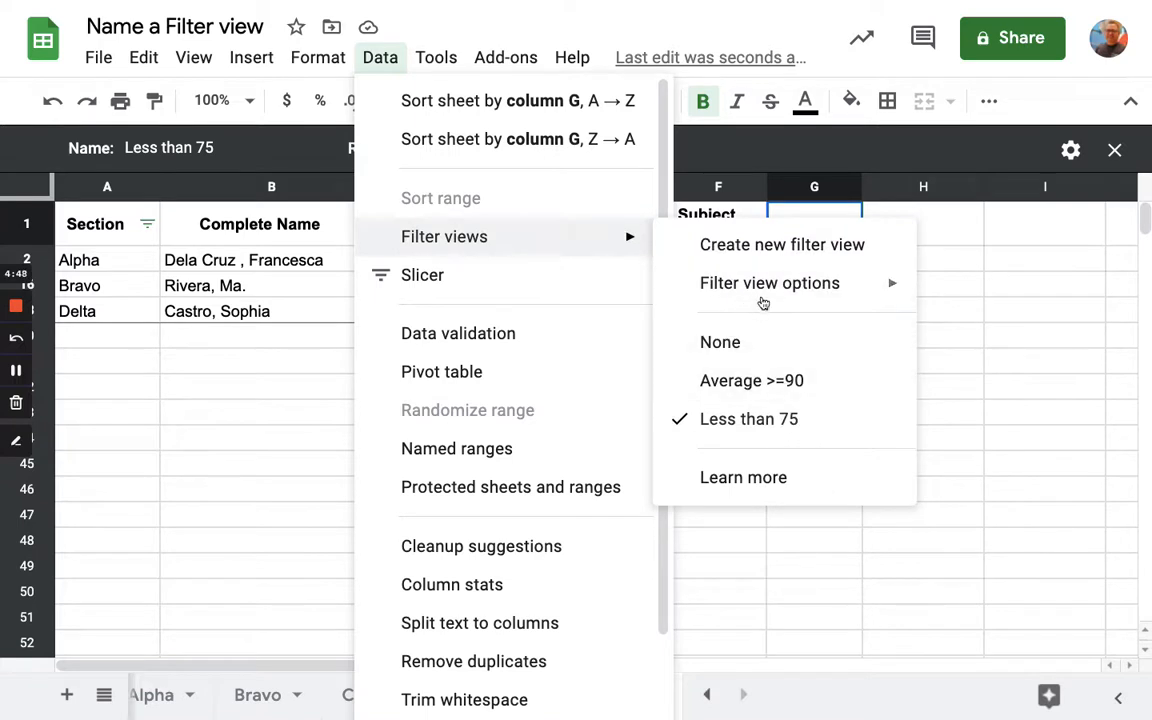
pyautogui.moveTo(755, 290)
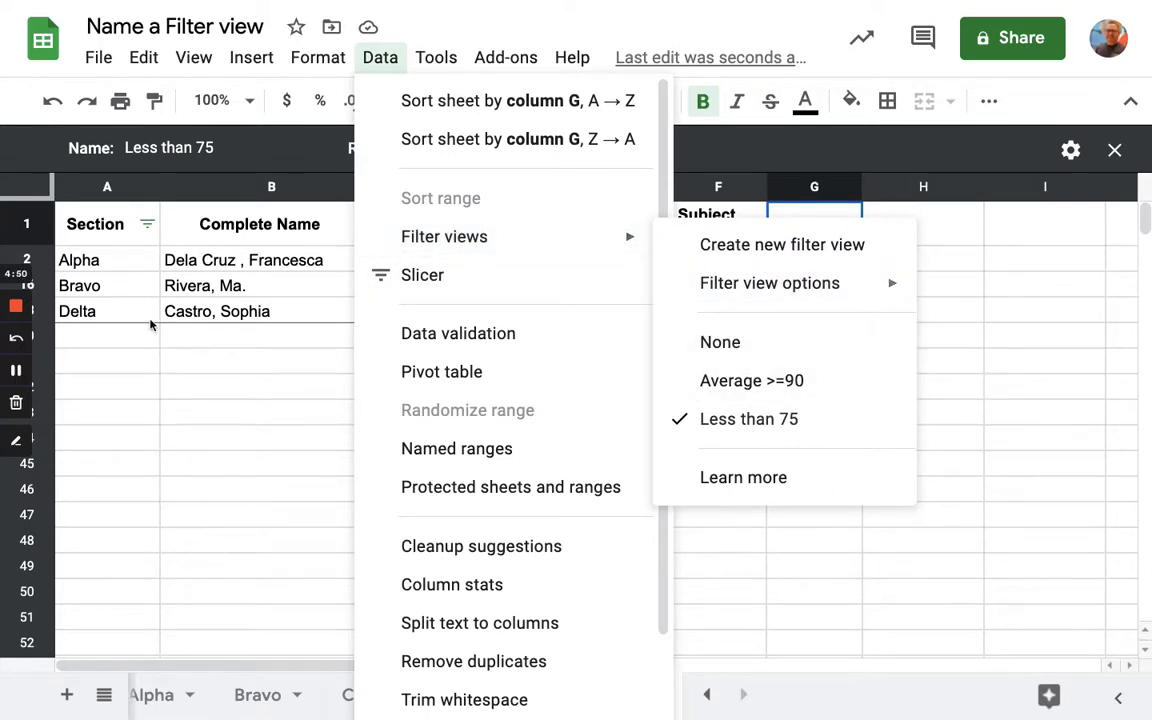